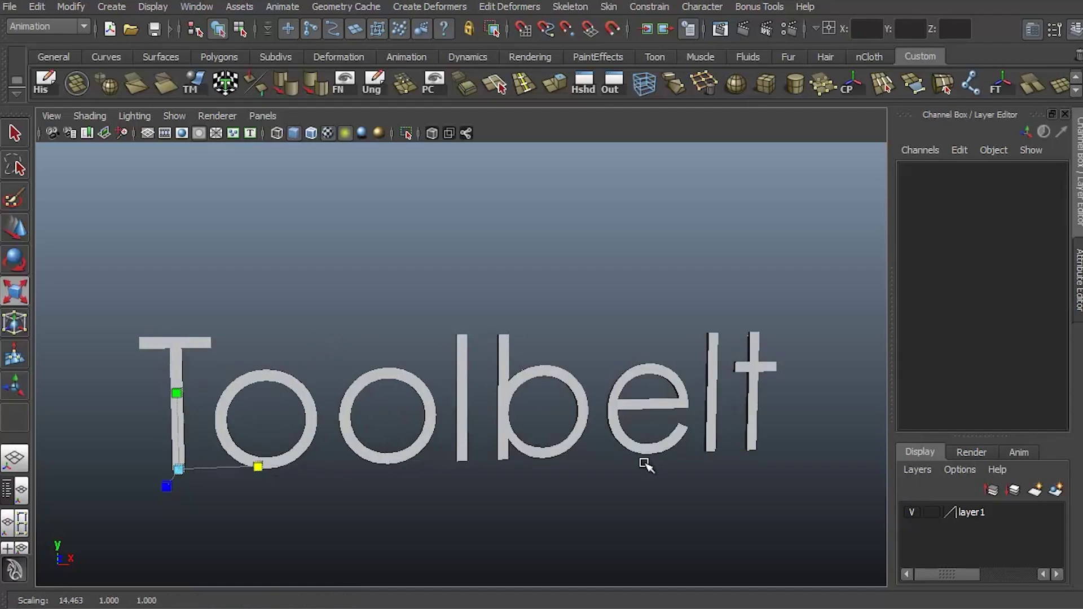
pyautogui.press('e')
pyautogui.keyDown('alt'); pyautogui.moveTo(520, 435); pyautogui.dragTo(617, 346, button='middle'); pyautogui.keyUp('alt')
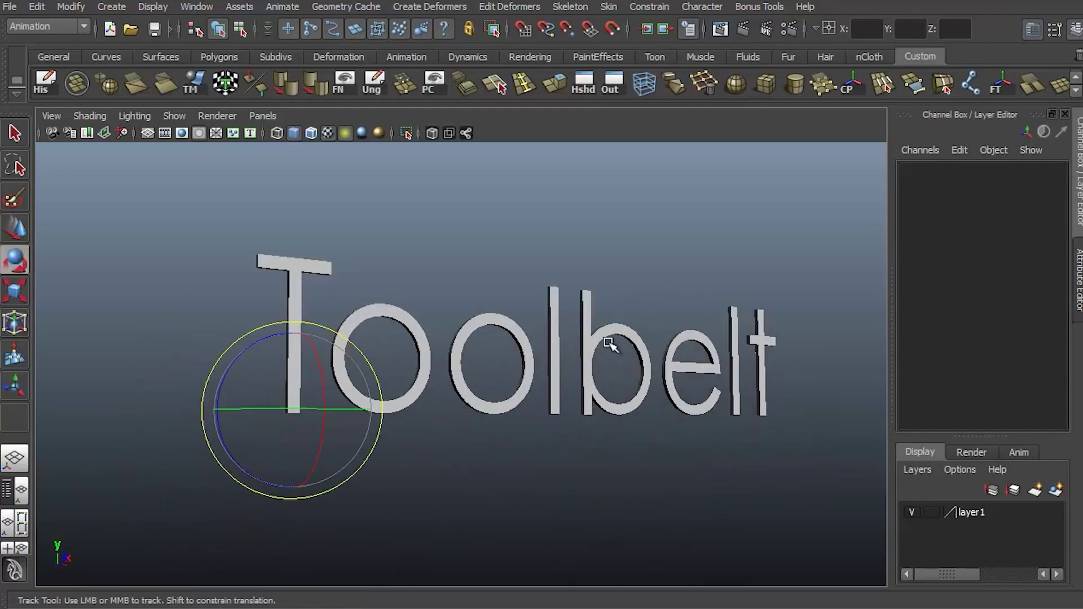
pyautogui.keyDown('alt'); pyautogui.moveTo(573, 392); pyautogui.dragTo(559, 303); pyautogui.keyUp('alt')
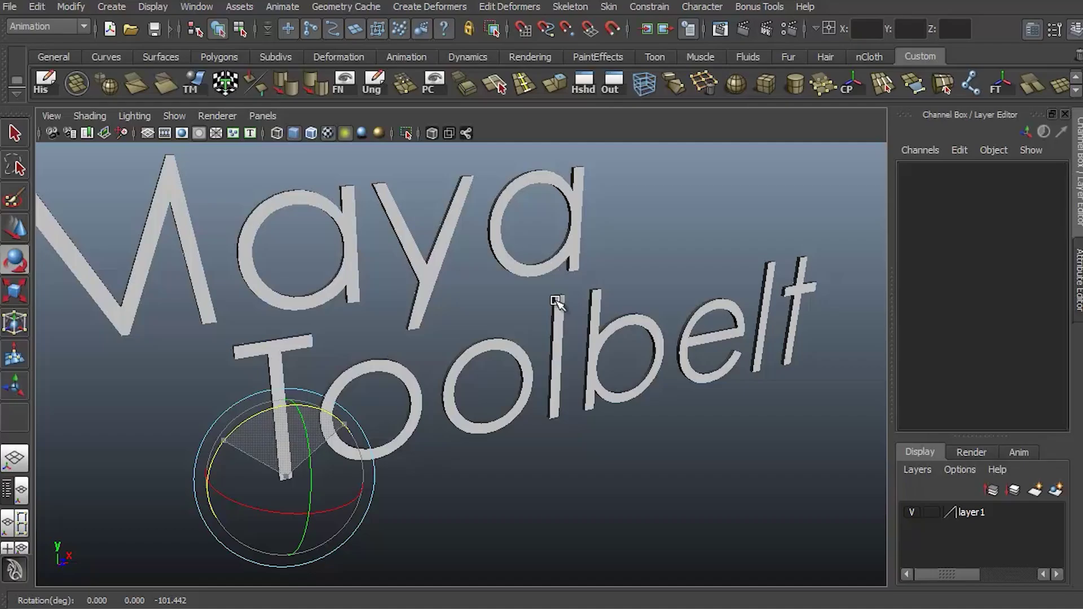
pyautogui.keyDown('alt'); pyautogui.moveTo(559, 302); pyautogui.dragTo(367, 336, button='right'); pyautogui.keyUp('alt')
pyautogui.keyDown('alt'); pyautogui.moveTo(367, 336); pyautogui.dragTo(366, 317); pyautogui.keyUp('alt')
pyautogui.press('w')
pyautogui.keyDown('alt'); pyautogui.moveTo(462, 287); pyautogui.dragTo(447, 347, button='middle'); pyautogui.keyUp('alt')
# - Shift the title lettering's pivot and place the small word "the" above the M of "Maya"
pyautogui.press('Insert')
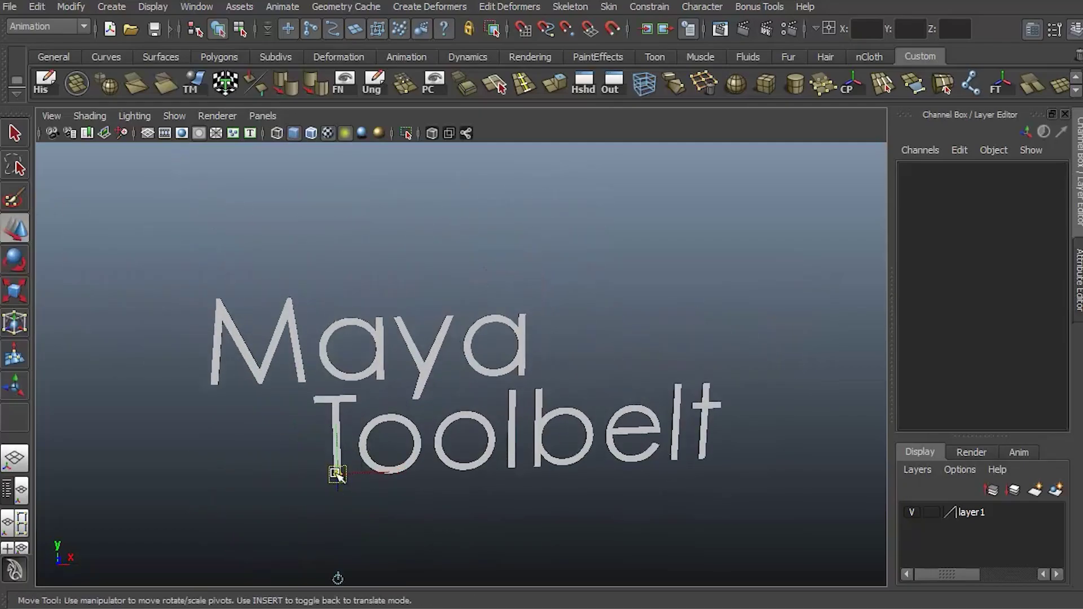
pyautogui.moveTo(337, 473); pyautogui.dragTo(256, 313)
pyautogui.press('Insert')
pyautogui.moveTo(254, 259); pyautogui.dragTo(246, 144)
pyautogui.press('q')
pyautogui.keyDown('alt'); pyautogui.moveTo(685, 383); pyautogui.dragTo(645, 391); pyautogui.keyUp('alt')
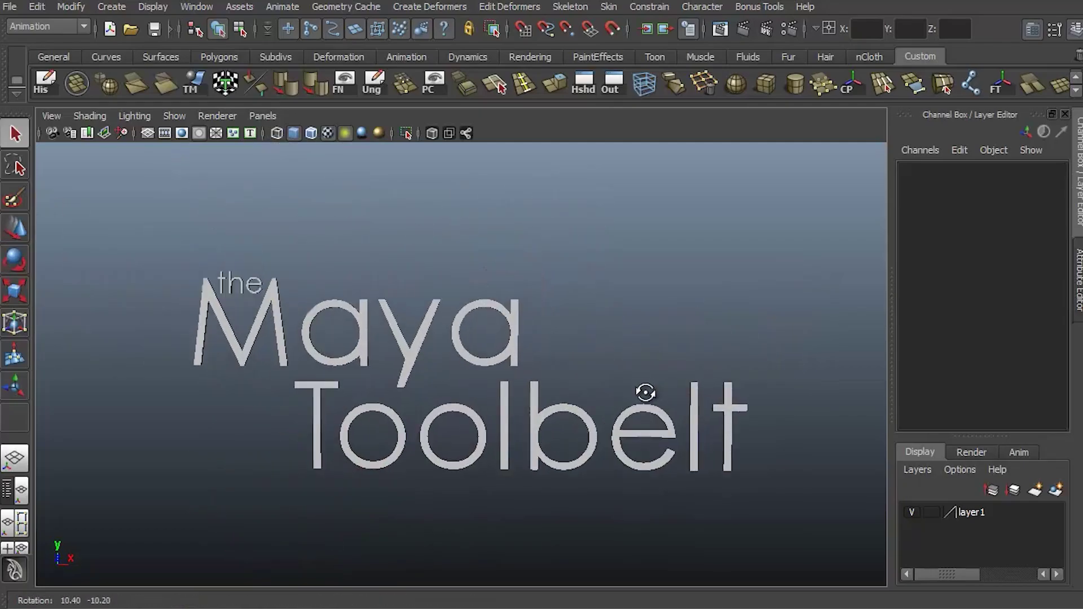
pyautogui.keyDown('alt'); pyautogui.moveTo(645, 391); pyautogui.dragTo(708, 367, button='right'); pyautogui.keyUp('alt')
pyautogui.keyDown('alt'); pyautogui.moveTo(708, 367); pyautogui.dragTo(716, 319); pyautogui.keyUp('alt')
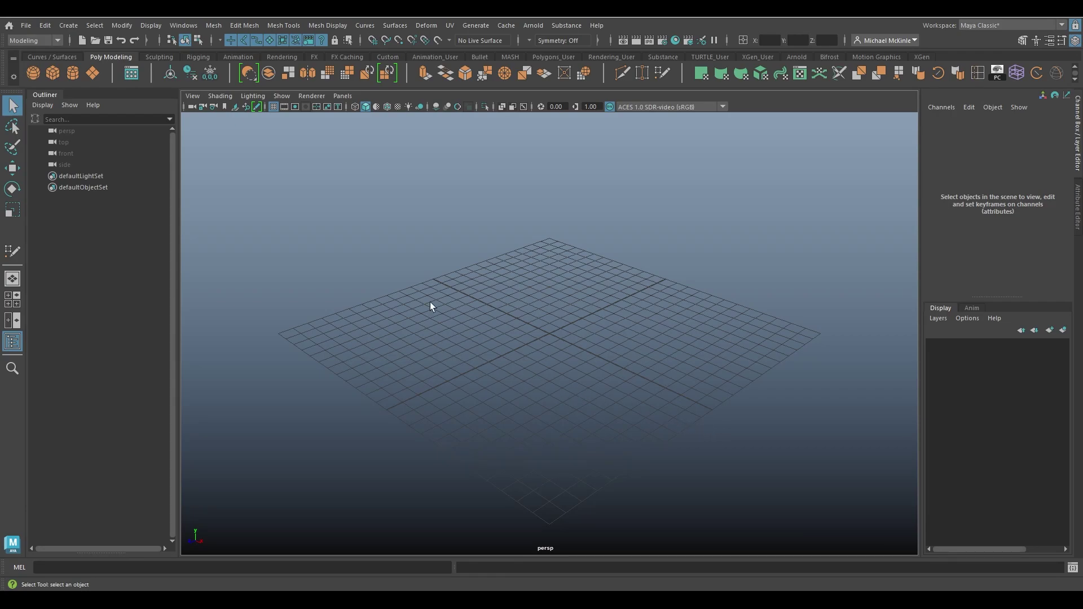
pyautogui.click(333, 26)
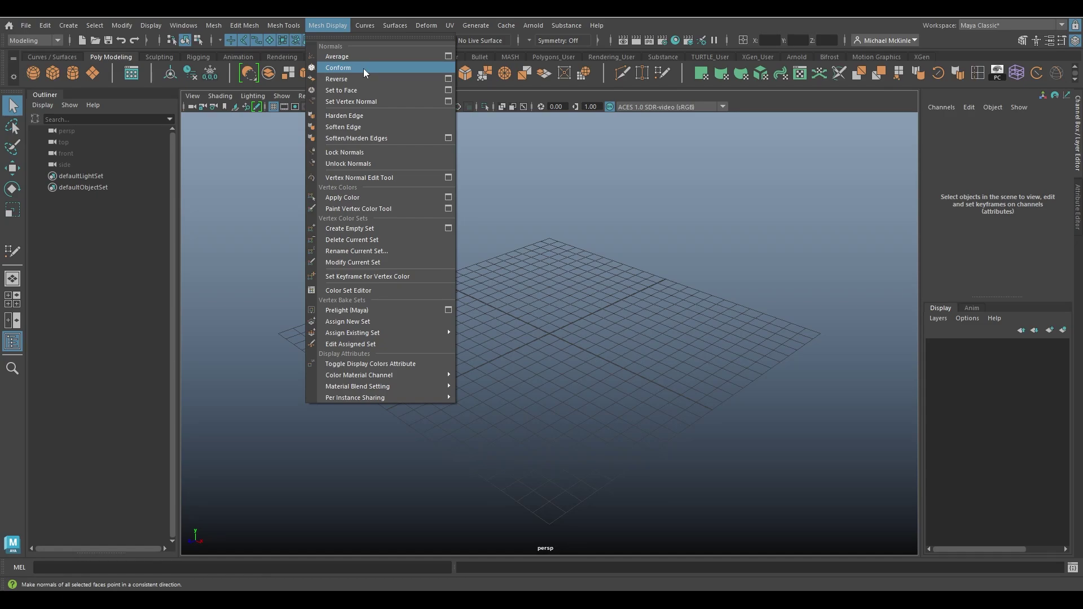
pyautogui.click(657, 329)
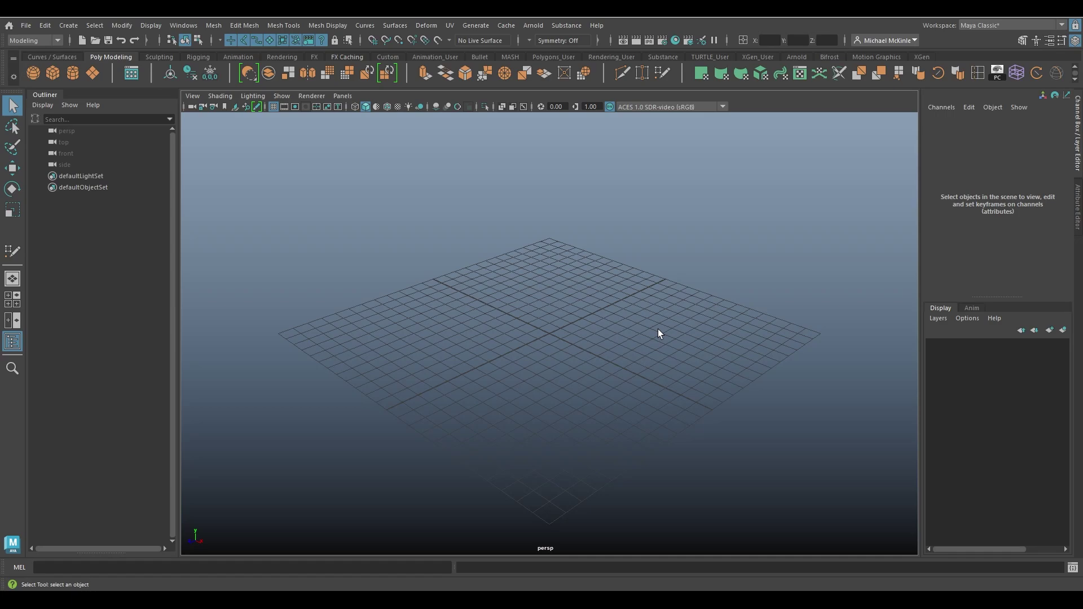
# - Create a polygon cube at the origin scaled uniformly to about 13.5, and hide the viewport grid
pyautogui.click(51, 74)
pyautogui.press('r')
pyautogui.moveTo(550, 333); pyautogui.dragTo(576, 265)
pyautogui.click(273, 107)
pyautogui.press('w')
# - Turn on the face normals display for the cube
pyautogui.click(150, 25)
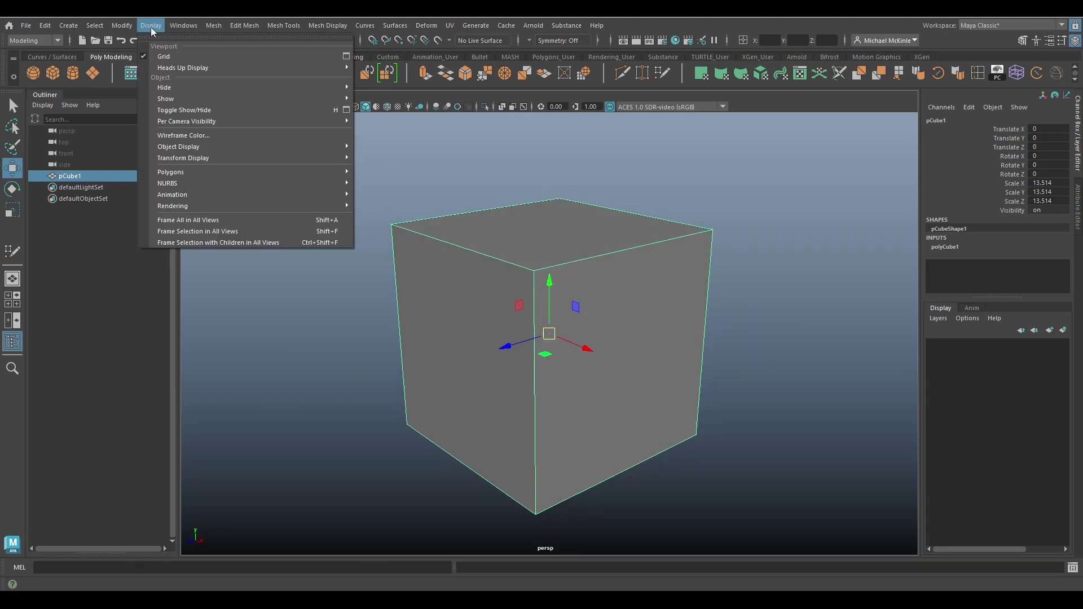
pyautogui.moveTo(245, 174)
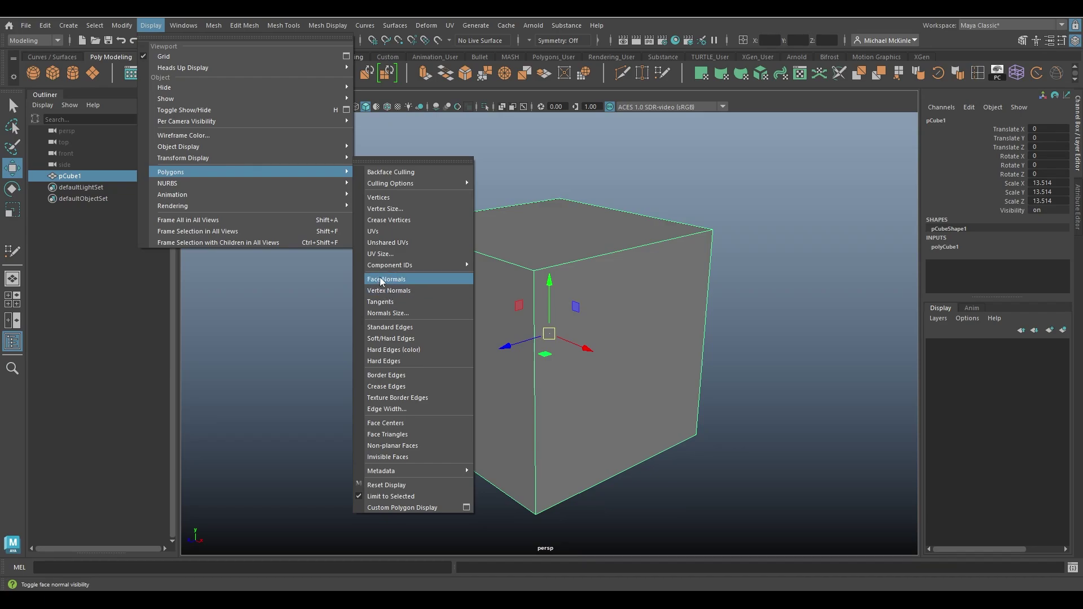
pyautogui.click(405, 278)
pyautogui.moveTo(503, 273)
pyautogui.keyDown('alt'); pyautogui.mouseDown()
pyautogui.moveTo(488, 268)
pyautogui.moveTo(497, 279)
pyautogui.mouseUp(); pyautogui.keyUp('alt')
# - Increase the display size of the cube's normals so the lines extend clearly from its faces
pyautogui.click(150, 24)
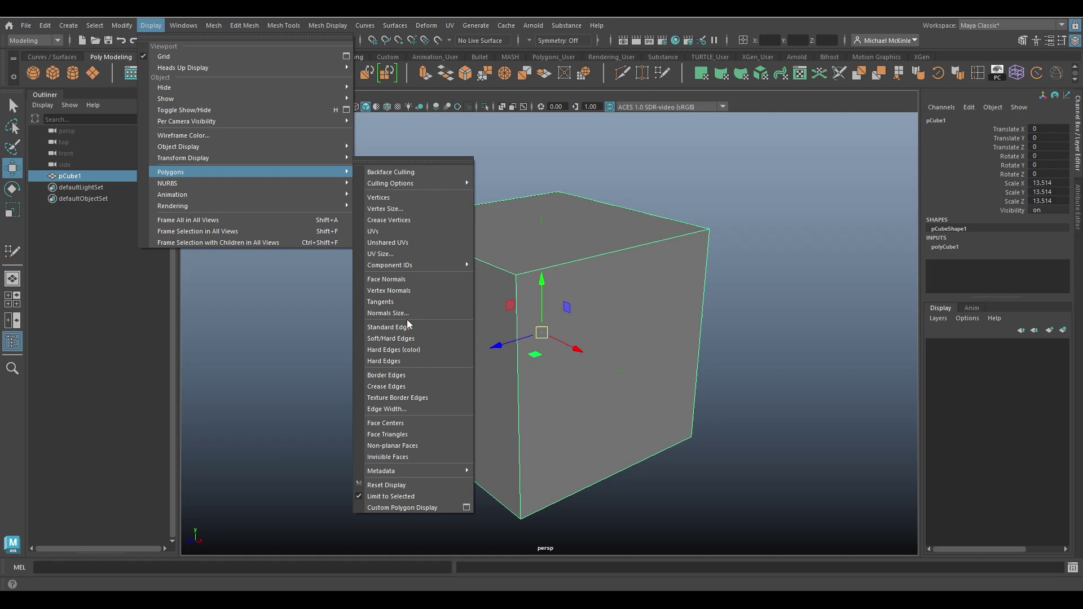
pyautogui.click(399, 313)
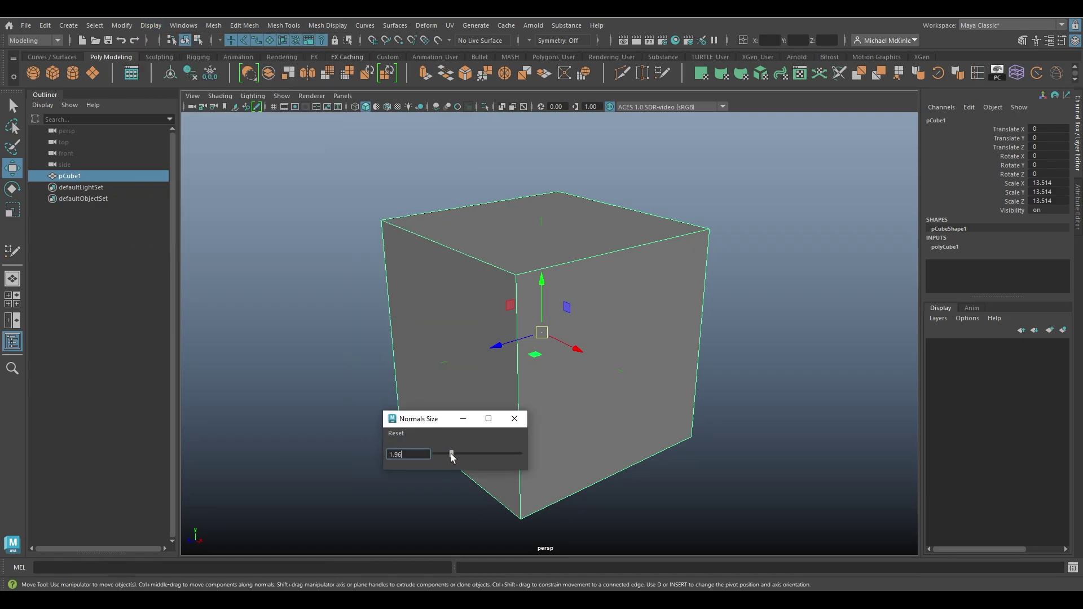
pyautogui.click(513, 418)
pyautogui.keyDown('alt'); pyautogui.moveTo(536, 406); pyautogui.dragTo(648, 302); pyautogui.keyUp('alt')
# - Switch the viewport background to black and view the cube's face normals from several sides
pyautogui.hotkey('alt', 'b')
pyautogui.keyDown('alt'); pyautogui.moveTo(733, 346); pyautogui.dragTo(671, 345); pyautogui.keyUp('alt')
pyautogui.keyDown('alt'); pyautogui.moveTo(549, 216); pyautogui.dragTo(519, 299); pyautogui.keyUp('alt')
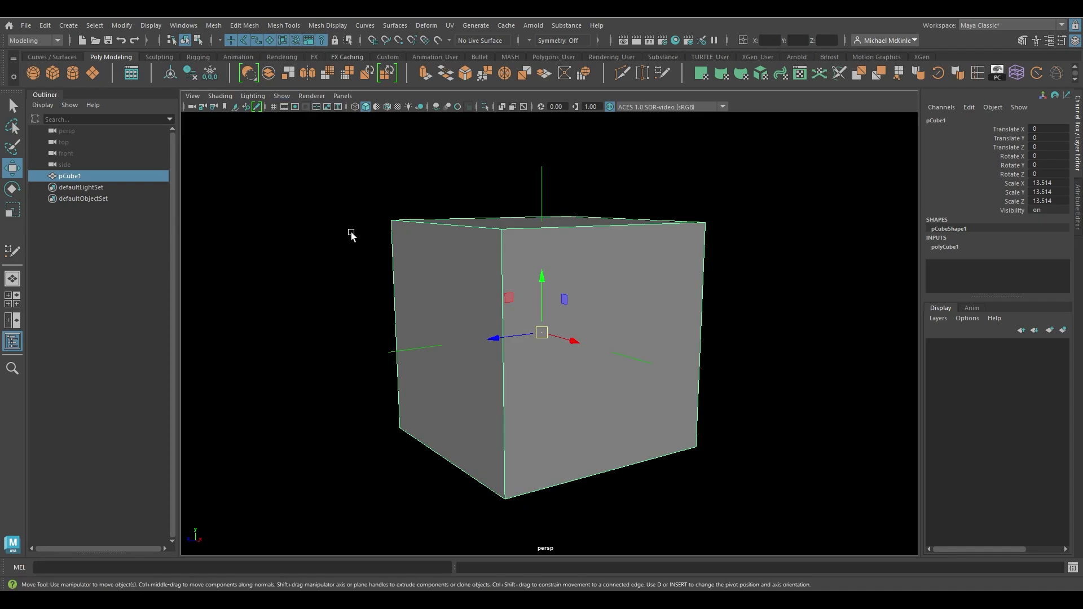
# - Detach the polygon display options as a floating window and turn on the cube's vertex normals
pyautogui.click(155, 25)
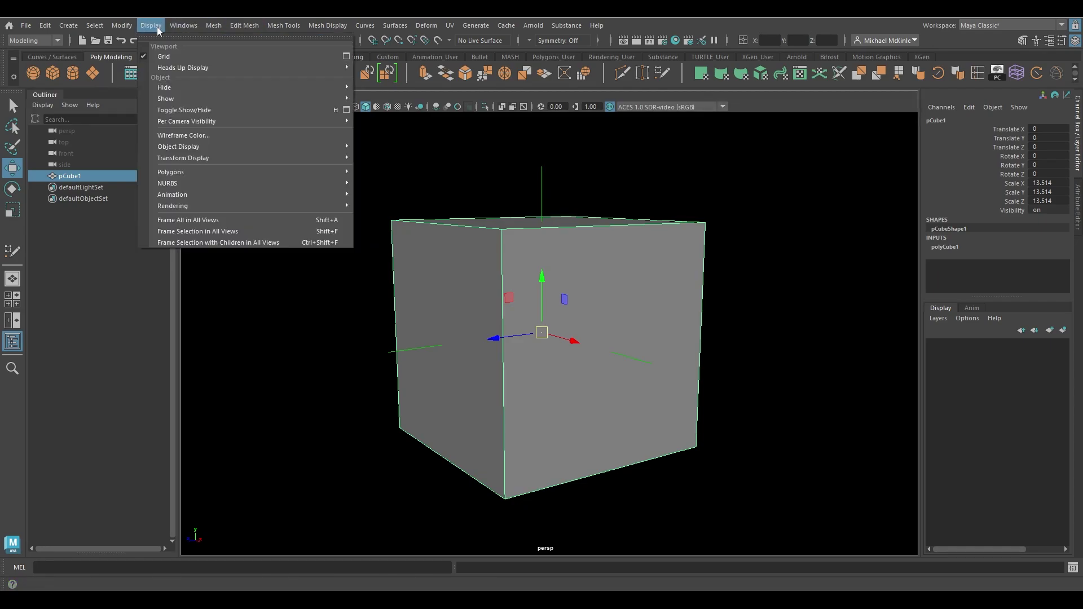
pyautogui.moveTo(259, 170)
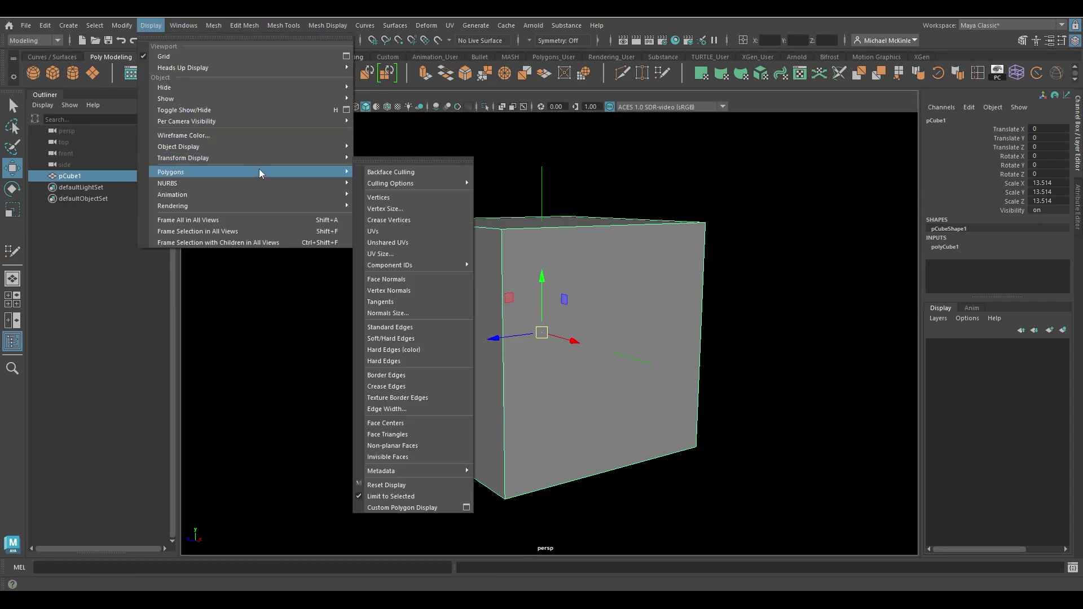
pyautogui.click(406, 162)
pyautogui.moveTo(430, 151); pyautogui.dragTo(146, 142)
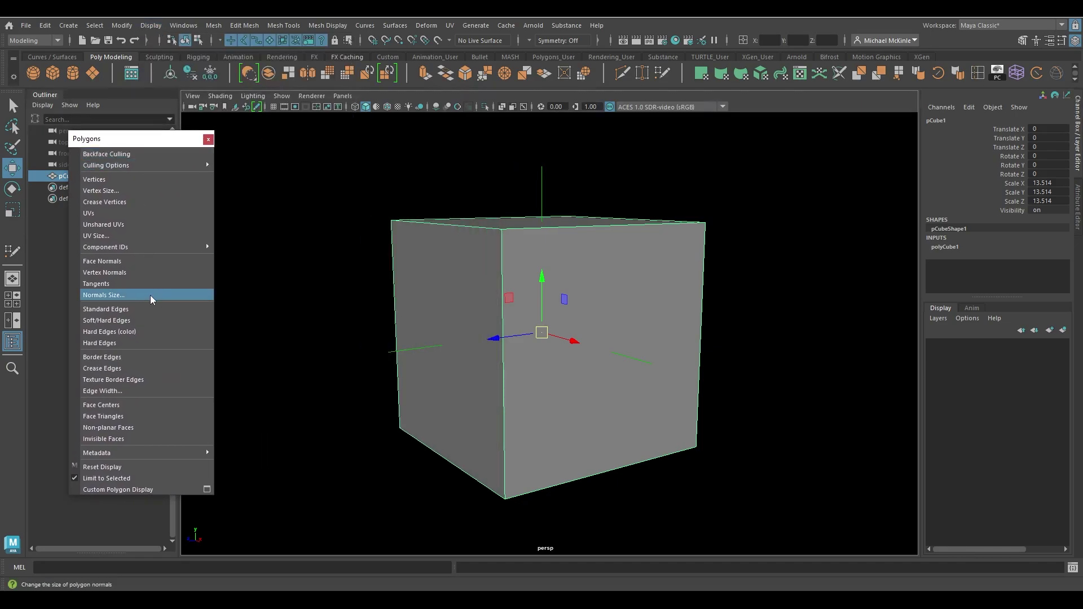
pyautogui.click(103, 274)
pyautogui.keyDown('alt'); pyautogui.moveTo(564, 271); pyautogui.dragTo(534, 289); pyautogui.keyUp('alt')
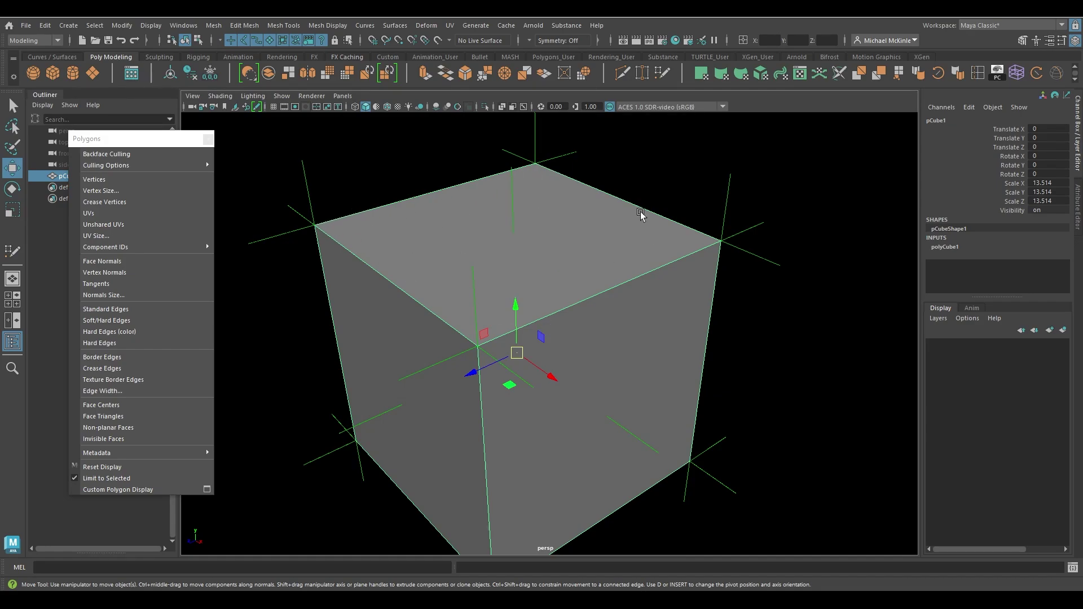
# - Select the cube's top face in face mode and examine how its normals align with the move manipulator
pyautogui.keyDown('alt'); pyautogui.moveTo(588, 275); pyautogui.dragTo(553, 213); pyautogui.keyUp('alt')
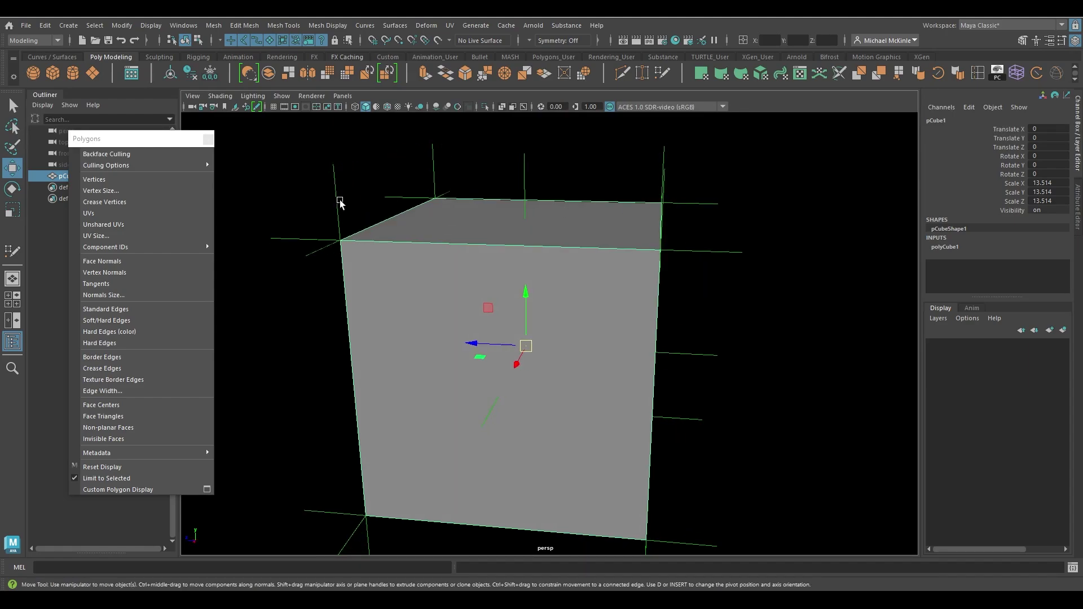
pyautogui.keyDown('alt'); pyautogui.moveTo(656, 217); pyautogui.dragTo(615, 237); pyautogui.keyUp('alt')
pyautogui.moveTo(519, 201); pyautogui.dragTo(519, 170, button='right')
pyautogui.click(508, 215)
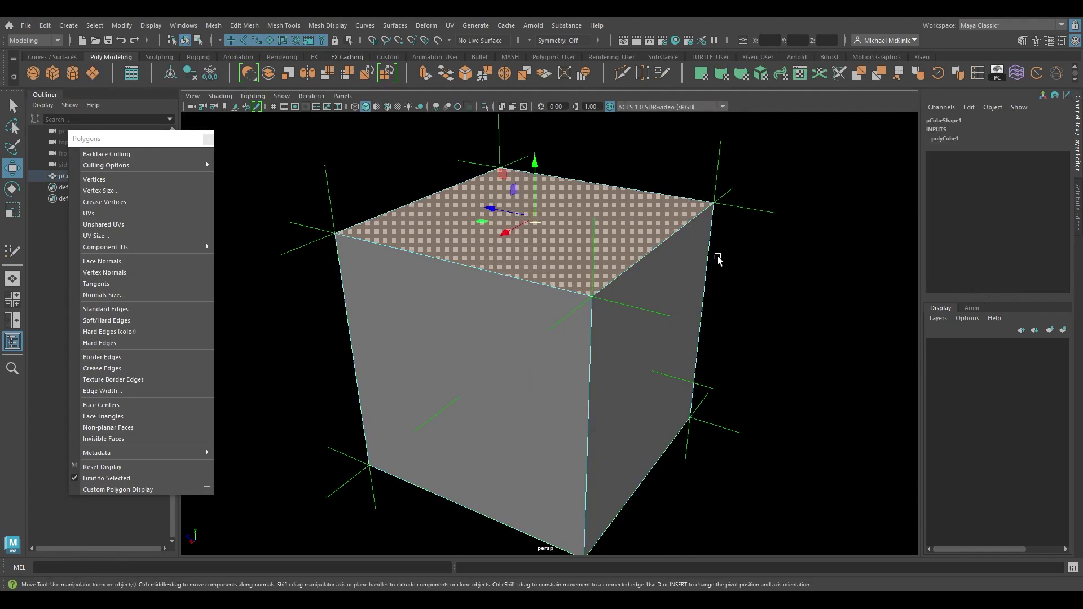
pyautogui.keyDown('alt'); pyautogui.moveTo(670, 212); pyautogui.dragTo(679, 324, button='middle'); pyautogui.keyUp('alt')
pyautogui.keyDown('alt'); pyautogui.moveTo(620, 270); pyautogui.dragTo(571, 268); pyautogui.keyUp('alt')
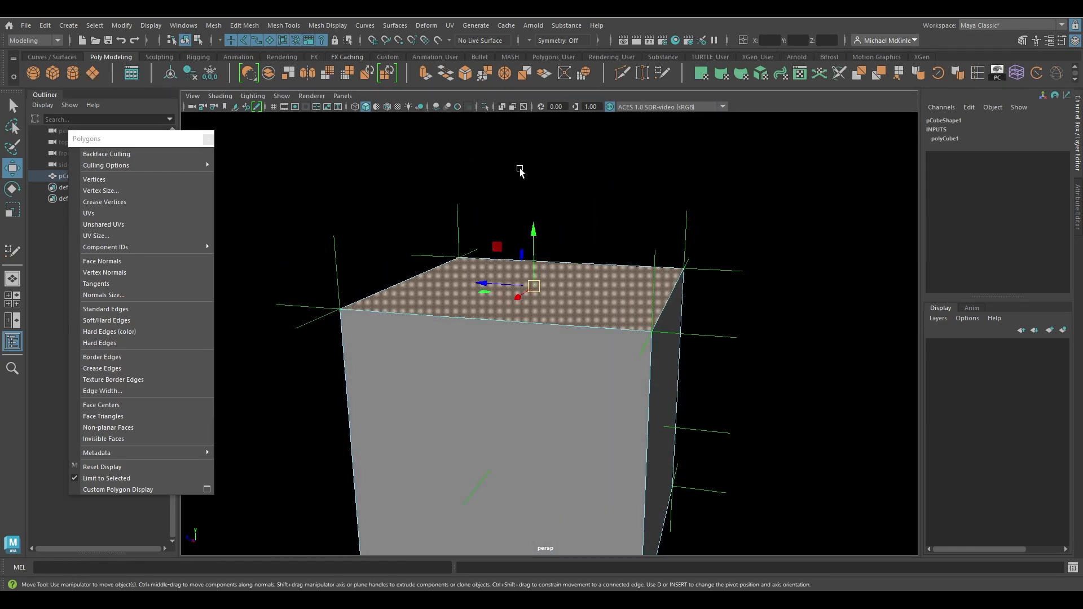
# - Select the cube's side faces and the top face in turn, comparing each face's direction with its normals
pyautogui.keyDown('alt'); pyautogui.moveTo(438, 370); pyautogui.dragTo(368, 293); pyautogui.keyUp('alt')
pyautogui.keyDown('alt'); pyautogui.moveTo(358, 503); pyautogui.dragTo(389, 379); pyautogui.keyUp('alt')
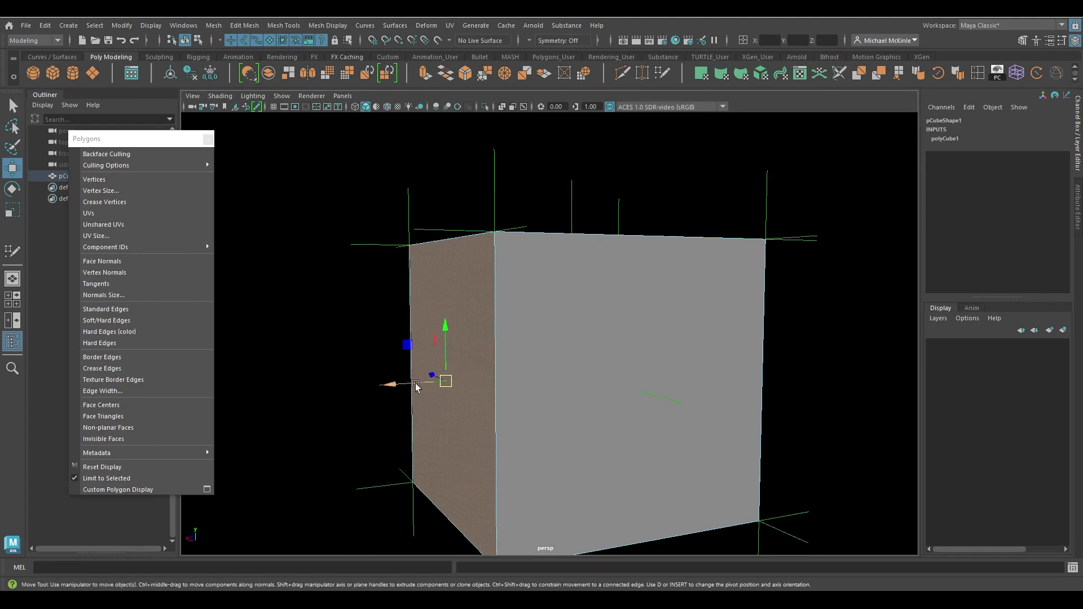
pyautogui.keyDown('alt'); pyautogui.moveTo(539, 296); pyautogui.dragTo(522, 332); pyautogui.keyUp('alt')
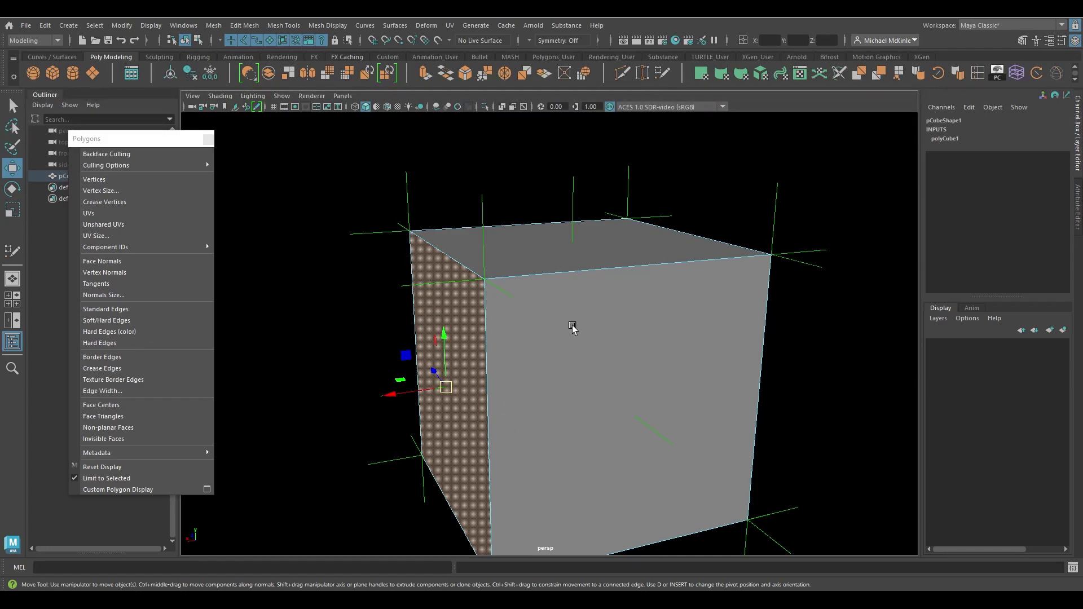
pyautogui.click(684, 367)
pyautogui.keyDown('alt'); pyautogui.moveTo(684, 367); pyautogui.dragTo(570, 237); pyautogui.keyUp('alt')
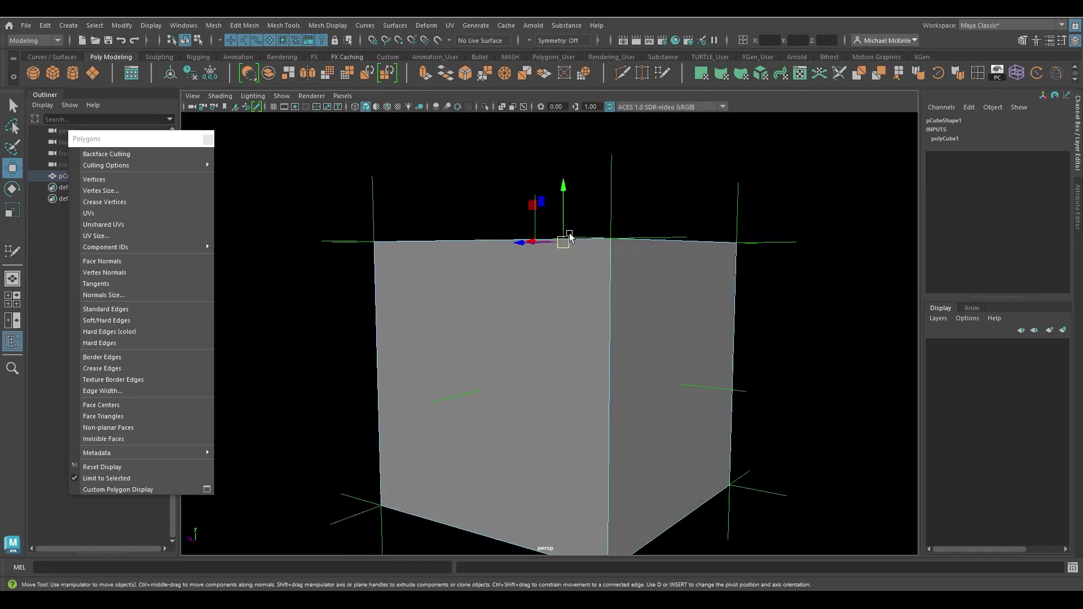
pyautogui.keyDown('alt'); pyautogui.moveTo(417, 241); pyautogui.dragTo(515, 278); pyautogui.keyUp('alt')
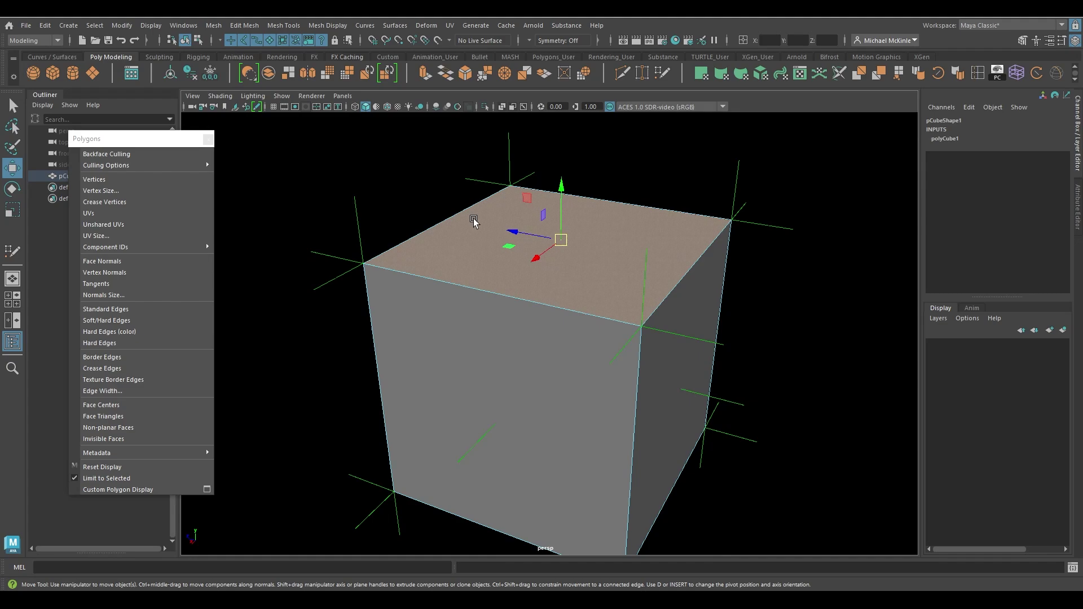
# - Return to object mode, hide the cube's face and vertex normals, and close the floating display options
pyautogui.moveTo(445, 228); pyautogui.dragTo(486, 258, button='right')
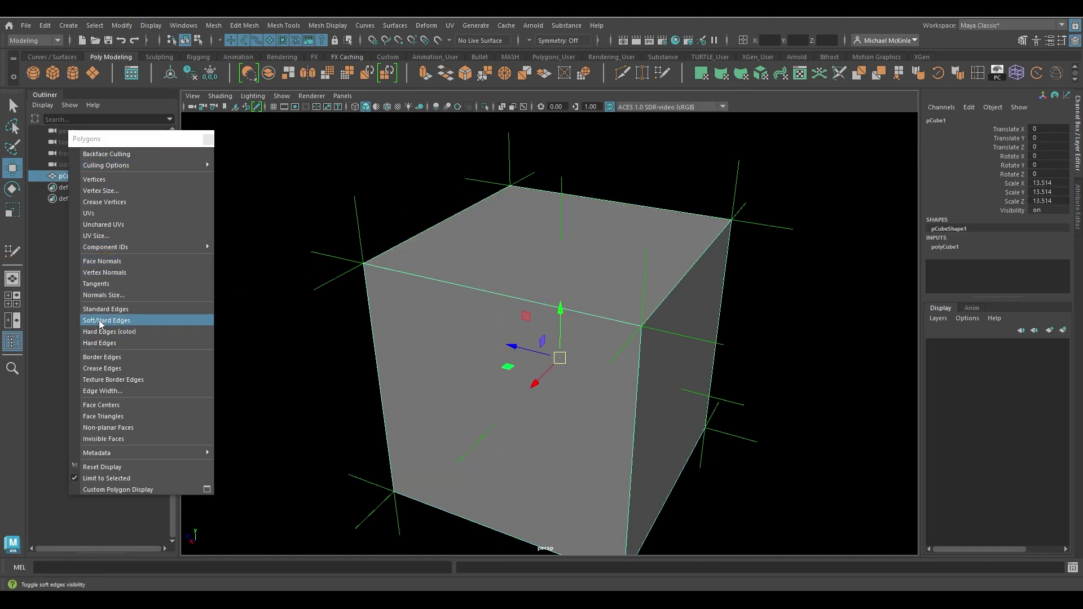
pyautogui.click(105, 265)
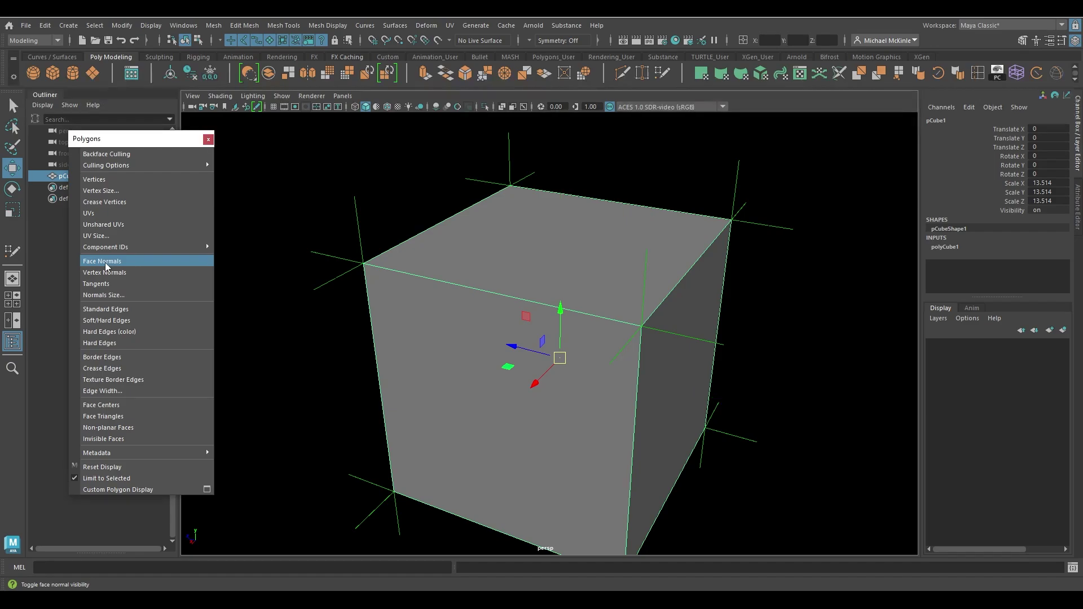
pyautogui.click(122, 272)
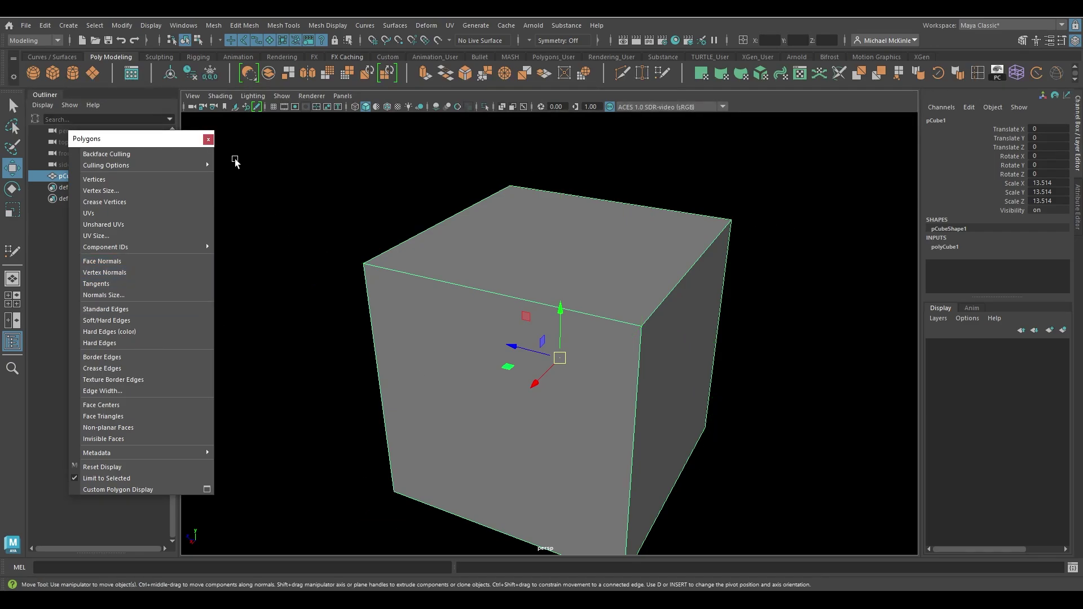
pyautogui.click(208, 139)
# - Reselect the cube and restore the blue gradient viewport background
pyautogui.click(718, 309)
pyautogui.scroll(-2, 717, 309)
pyautogui.keyDown('alt'); pyautogui.moveTo(626, 383); pyautogui.dragTo(606, 336); pyautogui.keyUp('alt')
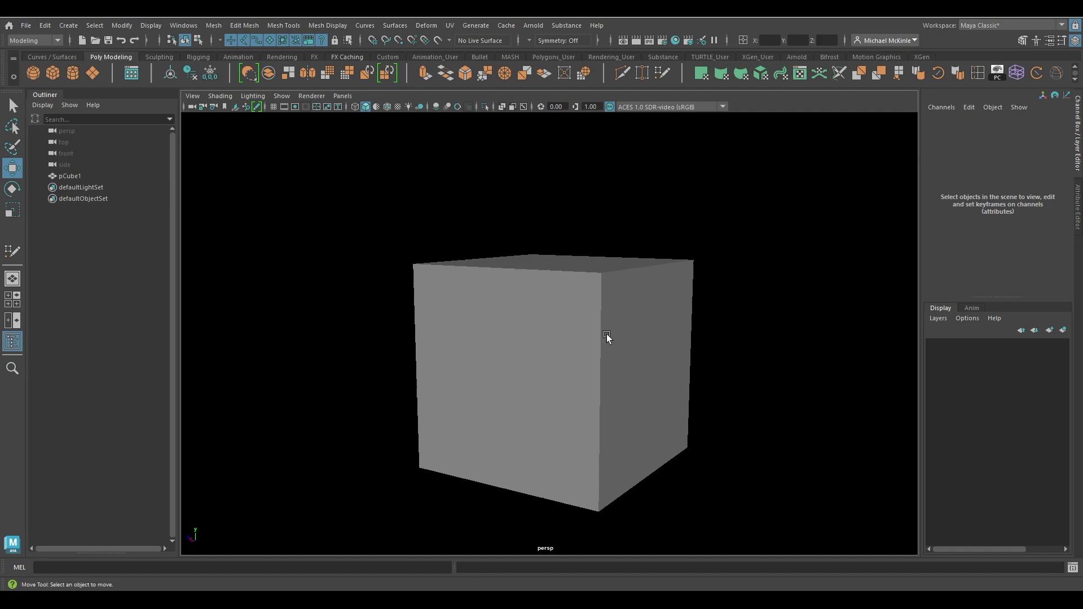
pyautogui.click(601, 347)
pyautogui.keyDown('alt'); pyautogui.moveTo(660, 382); pyautogui.dragTo(664, 357, button='middle'); pyautogui.keyUp('alt')
pyautogui.hotkey('alt', 'b')
pyautogui.hotkey('alt', 'b')
pyautogui.hotkey('alt', 'b')
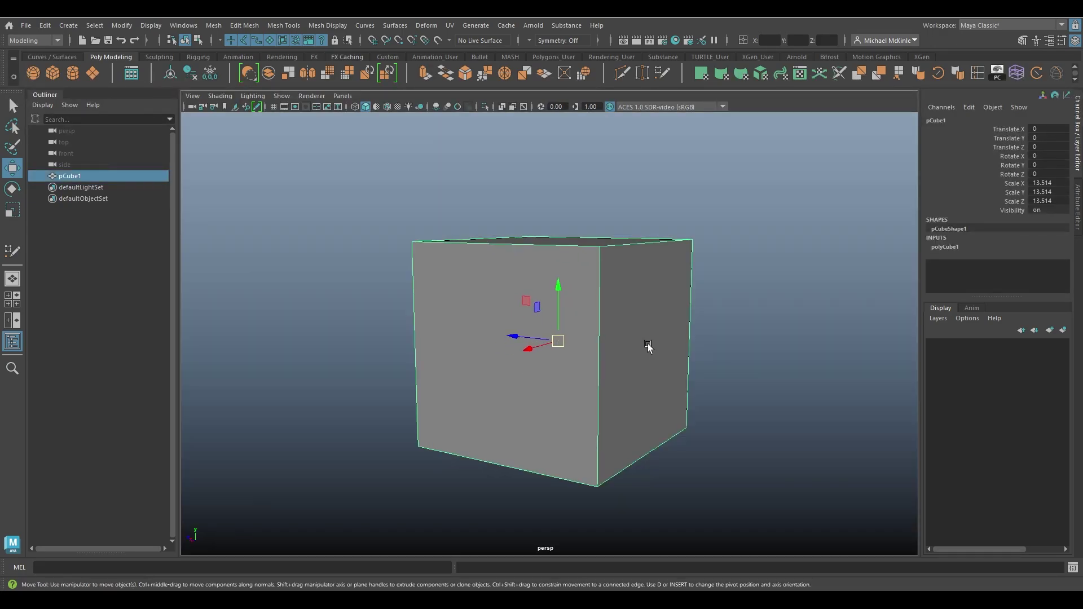
# - Detach the Mesh Display commands as a floating window beside the viewport
pyautogui.keyDown('alt'); pyautogui.moveTo(654, 338); pyautogui.dragTo(387, 218); pyautogui.keyUp('alt')
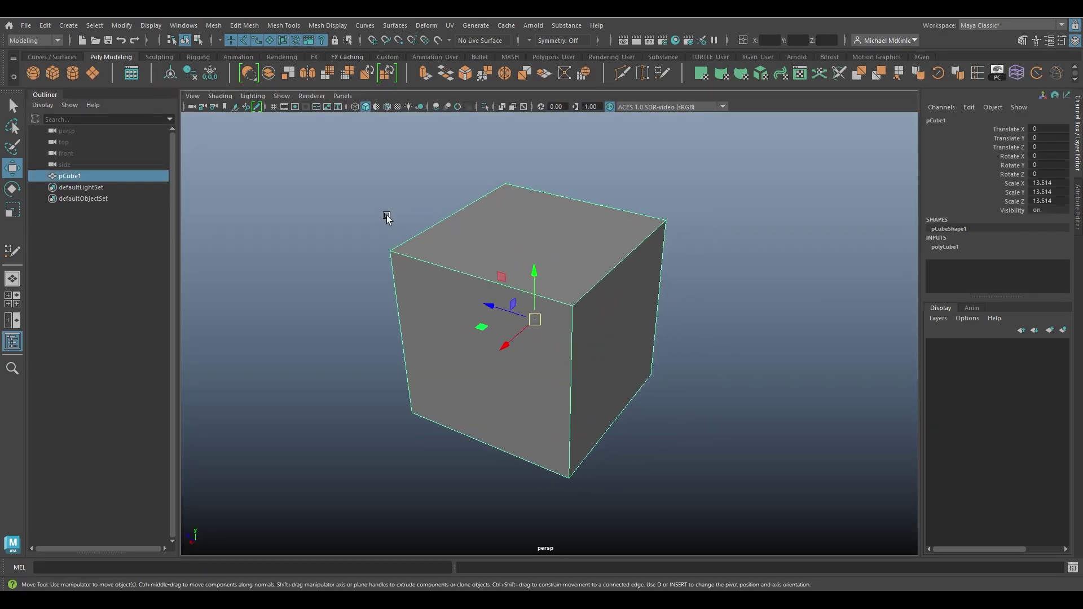
pyautogui.click(333, 28)
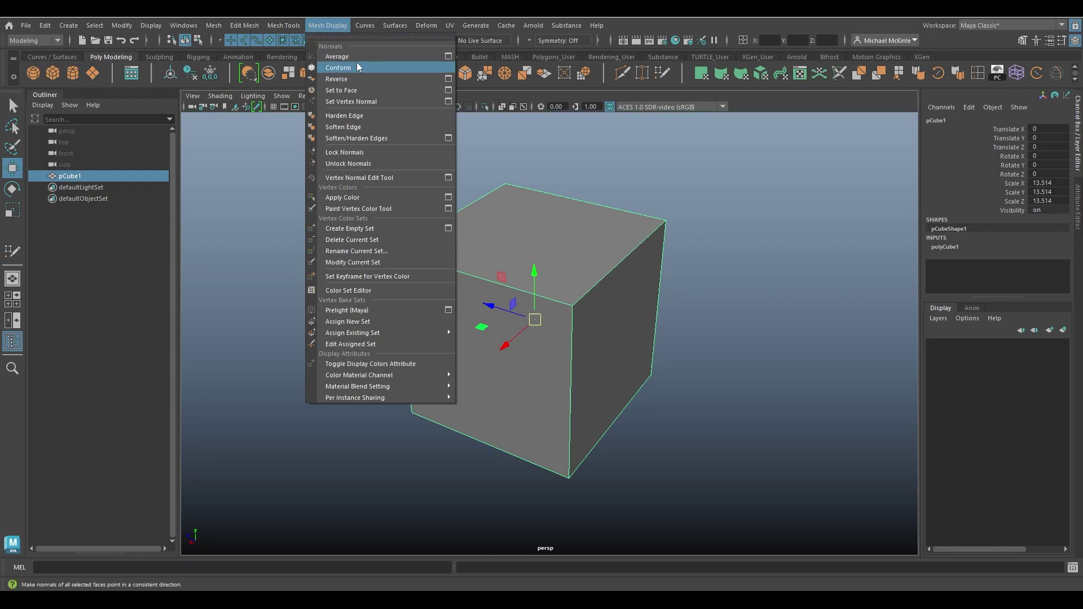
pyautogui.click(360, 38)
pyautogui.moveTo(355, 137); pyautogui.dragTo(104, 141)
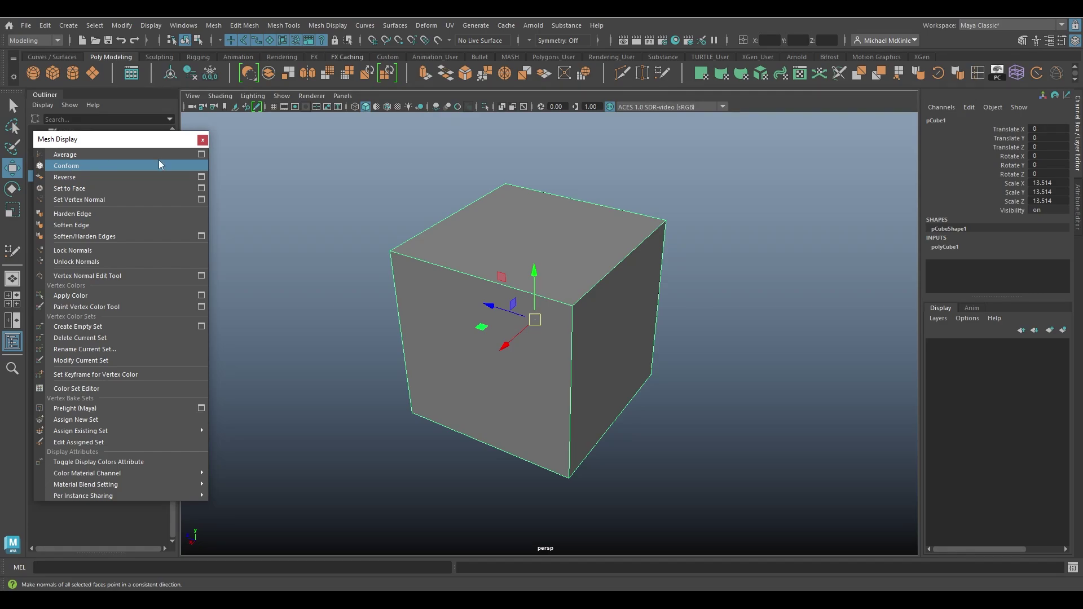
# - Select the cube's top face and reverse its normal
pyautogui.click(663, 265)
pyautogui.click(623, 250)
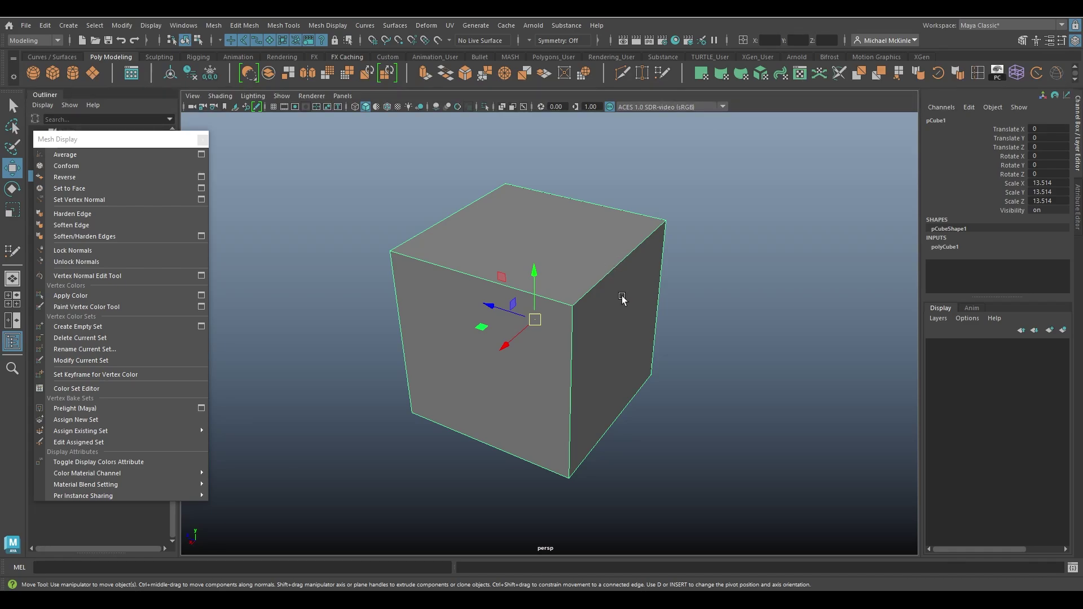
pyautogui.keyDown('alt'); pyautogui.moveTo(622, 297); pyautogui.dragTo(551, 254); pyautogui.keyUp('alt')
pyautogui.rightClick(588, 253)
pyautogui.click(568, 236)
pyautogui.keyDown('alt'); pyautogui.moveTo(551, 253); pyautogui.dragTo(632, 316, button='right'); pyautogui.keyUp('alt')
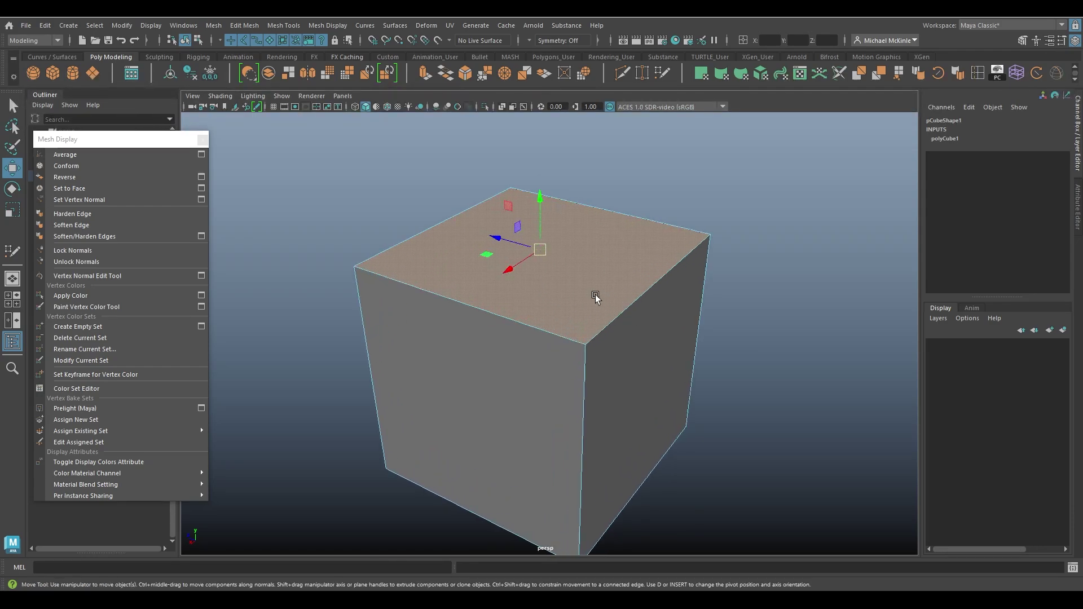
pyautogui.click(90, 176)
# - Return to object mode, check the reversed top face with the cube deselected, and reselect the whole cube
pyautogui.moveTo(637, 262); pyautogui.dragTo(696, 245, button='right')
pyautogui.click(739, 220)
pyautogui.keyDown('alt'); pyautogui.moveTo(740, 220); pyautogui.dragTo(619, 327); pyautogui.keyUp('alt')
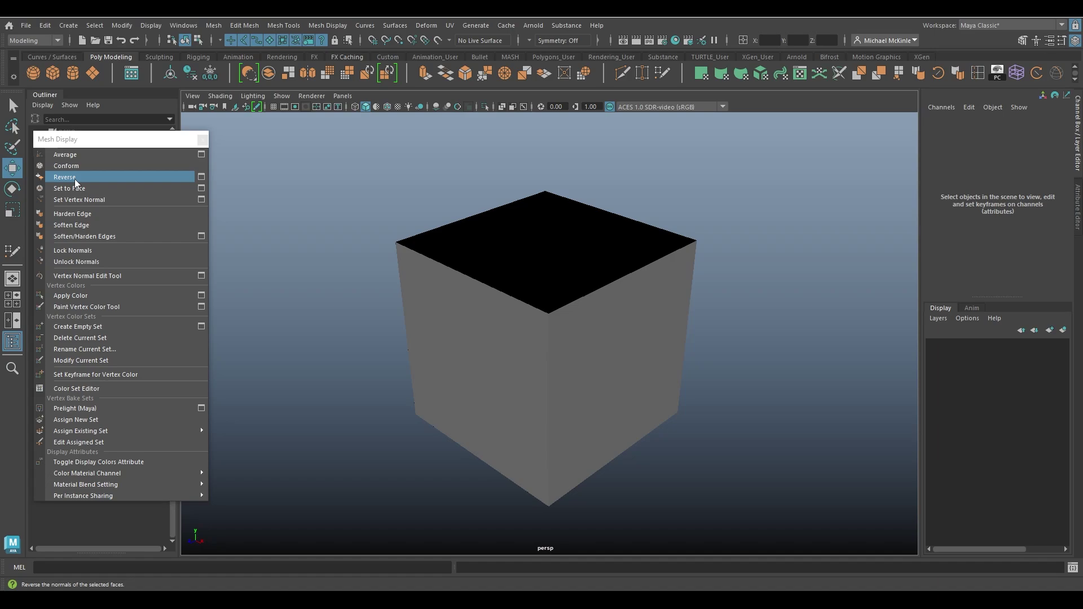
pyautogui.click(654, 382)
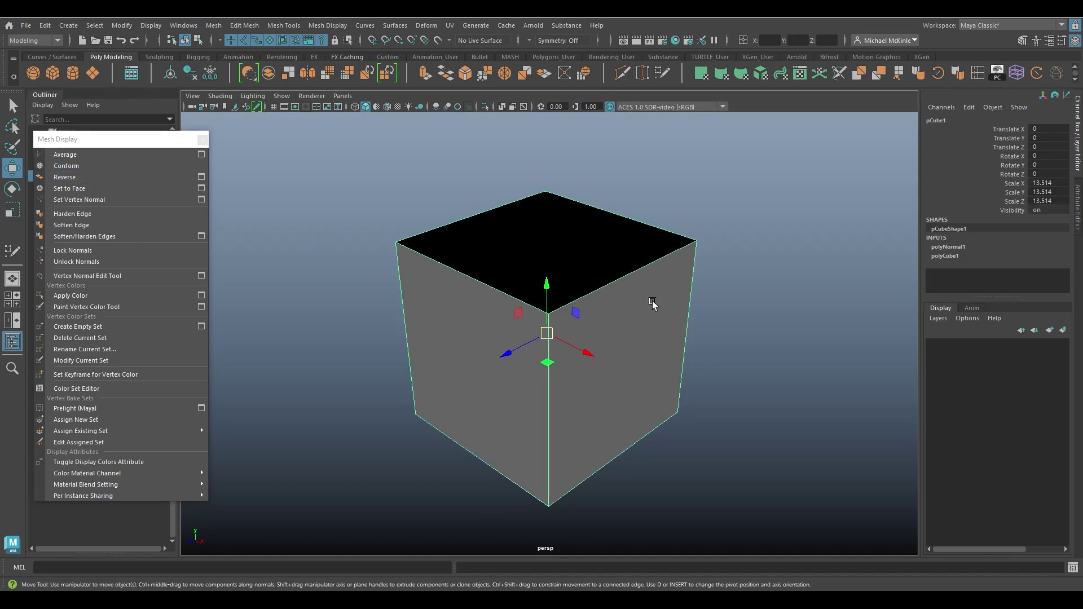
# - Conform the normals of the whole cube, including its reversed top face, and deselect it to check the shading
pyautogui.keyDown('alt'); pyautogui.moveTo(651, 302); pyautogui.dragTo(651, 299); pyautogui.keyUp('alt')
pyautogui.keyDown('alt'); pyautogui.moveTo(562, 333); pyautogui.dragTo(509, 228); pyautogui.keyUp('alt')
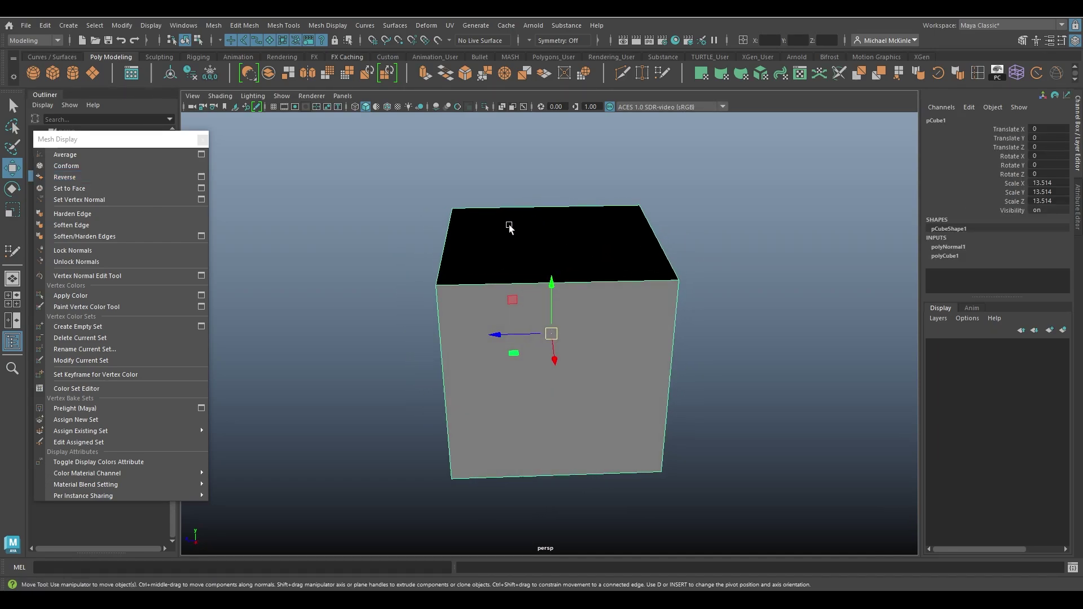
pyautogui.keyDown('alt'); pyautogui.moveTo(588, 265); pyautogui.dragTo(420, 397); pyautogui.keyUp('alt')
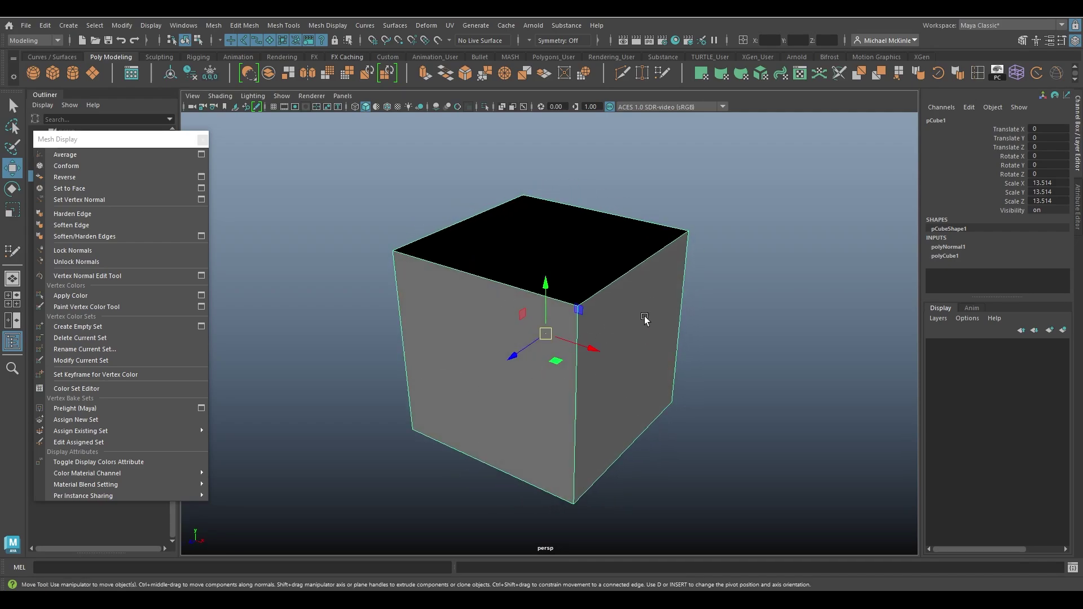
pyautogui.keyDown('alt'); pyautogui.moveTo(645, 319); pyautogui.dragTo(601, 317); pyautogui.keyUp('alt')
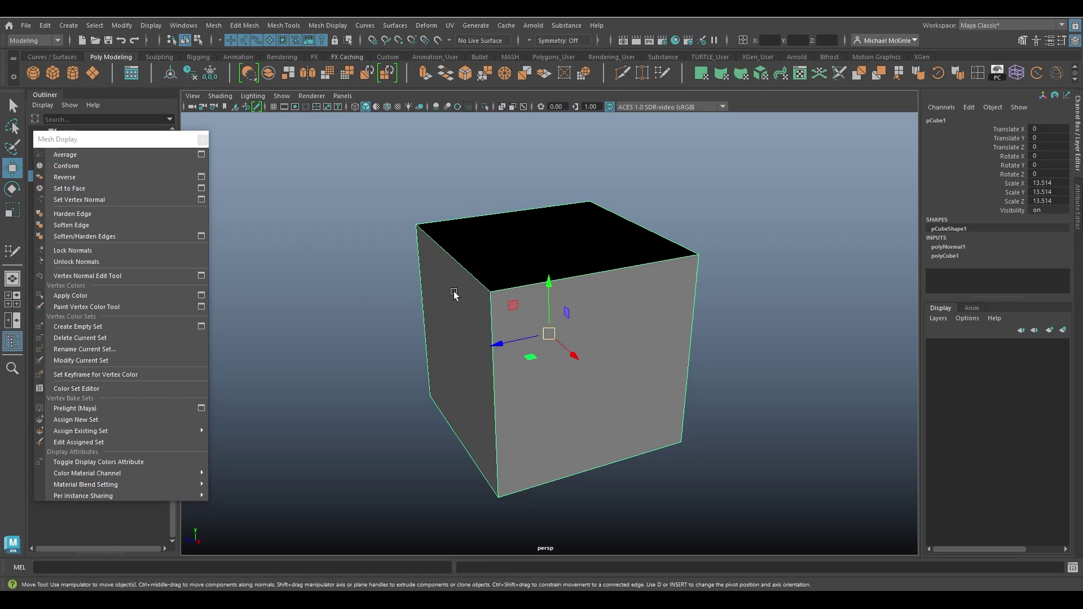
pyautogui.click(73, 166)
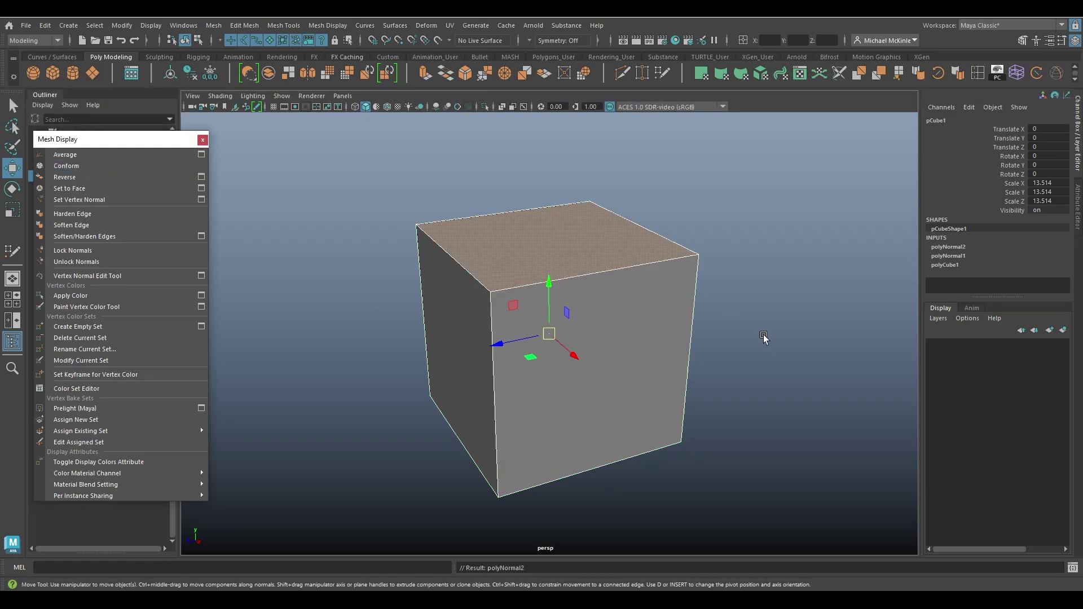
pyautogui.keyDown('alt'); pyautogui.moveTo(763, 337); pyautogui.dragTo(654, 329); pyautogui.keyUp('alt')
pyautogui.click(753, 247)
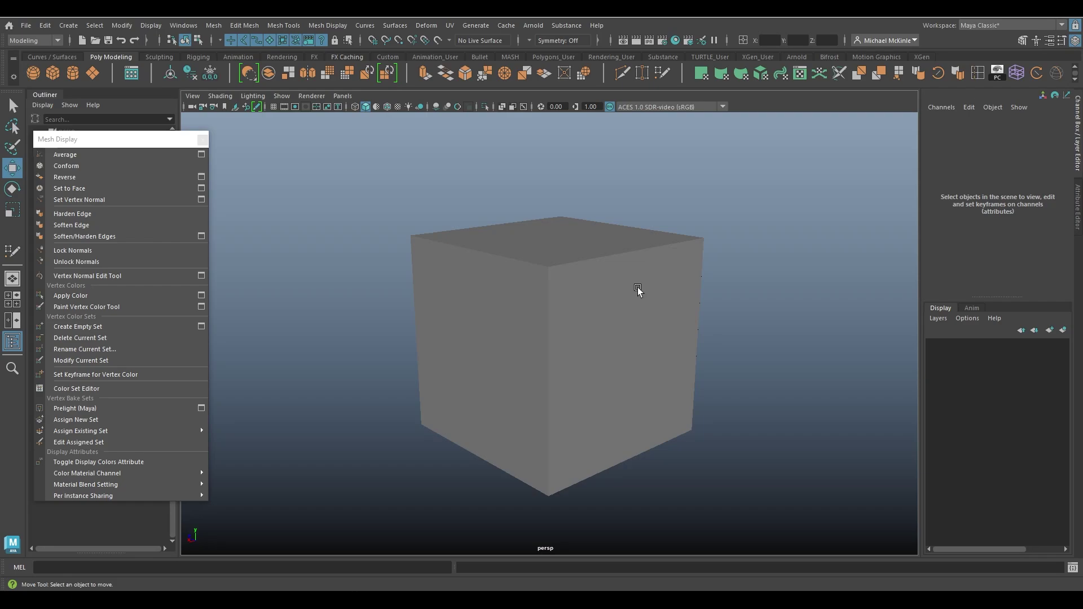
# - Select the cube's top and side faces, leaving out the bottom face, and reverse their normals
pyautogui.keyDown('alt'); pyautogui.moveTo(588, 327); pyautogui.dragTo(720, 351); pyautogui.keyUp('alt')
pyautogui.click(643, 346)
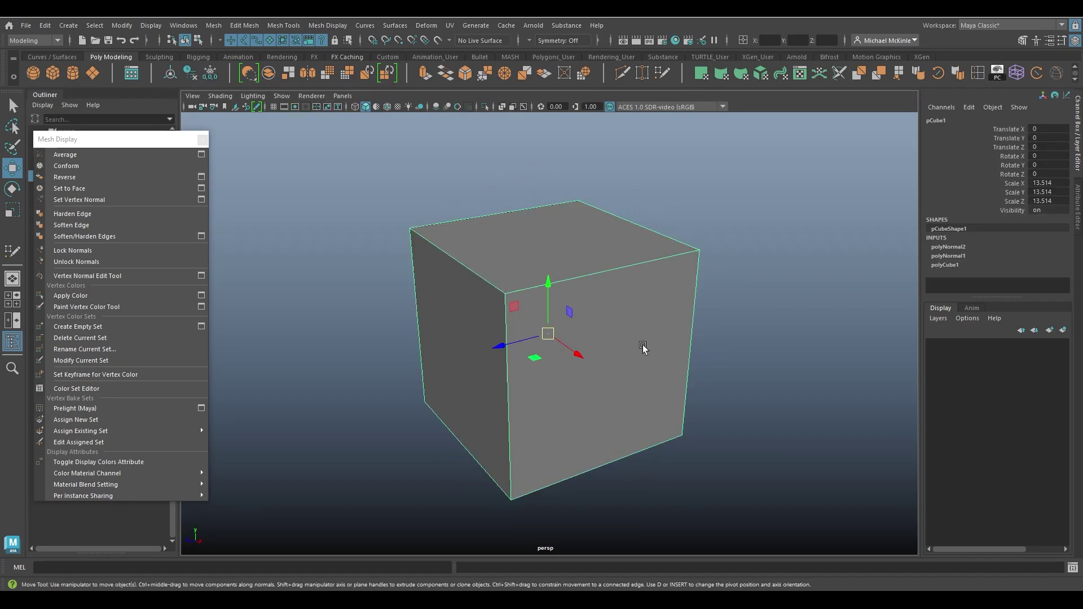
pyautogui.moveTo(599, 256); pyautogui.dragTo(602, 273, button='right')
pyautogui.keyDown('alt'); pyautogui.moveTo(671, 317); pyautogui.dragTo(626, 286); pyautogui.keyUp('alt')
pyautogui.moveTo(792, 325); pyautogui.dragTo(374, 162)
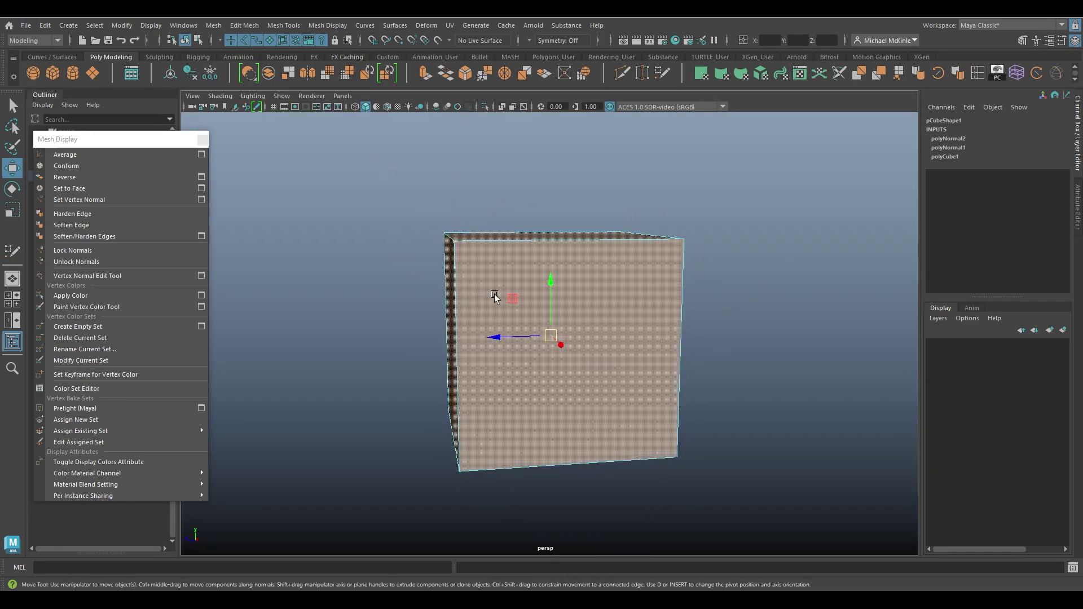
pyautogui.keyDown('alt'); pyautogui.moveTo(493, 295); pyautogui.dragTo(613, 313); pyautogui.keyUp('alt')
pyautogui.click(74, 178)
# - Return to object mode, conform the normals of the whole cube, and deselect it
pyautogui.moveTo(516, 290); pyautogui.dragTo(640, 211, button='right')
pyautogui.click(640, 210)
pyautogui.keyDown('alt'); pyautogui.moveTo(643, 214); pyautogui.dragTo(721, 234); pyautogui.keyUp('alt')
pyautogui.click(603, 321)
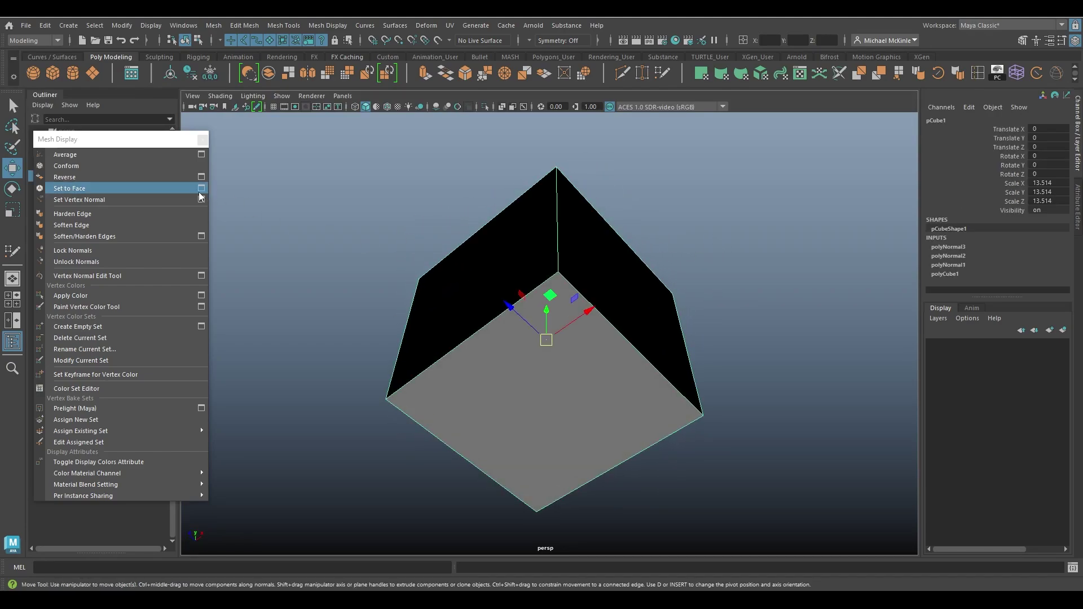
pyautogui.click(96, 167)
pyautogui.click(334, 327)
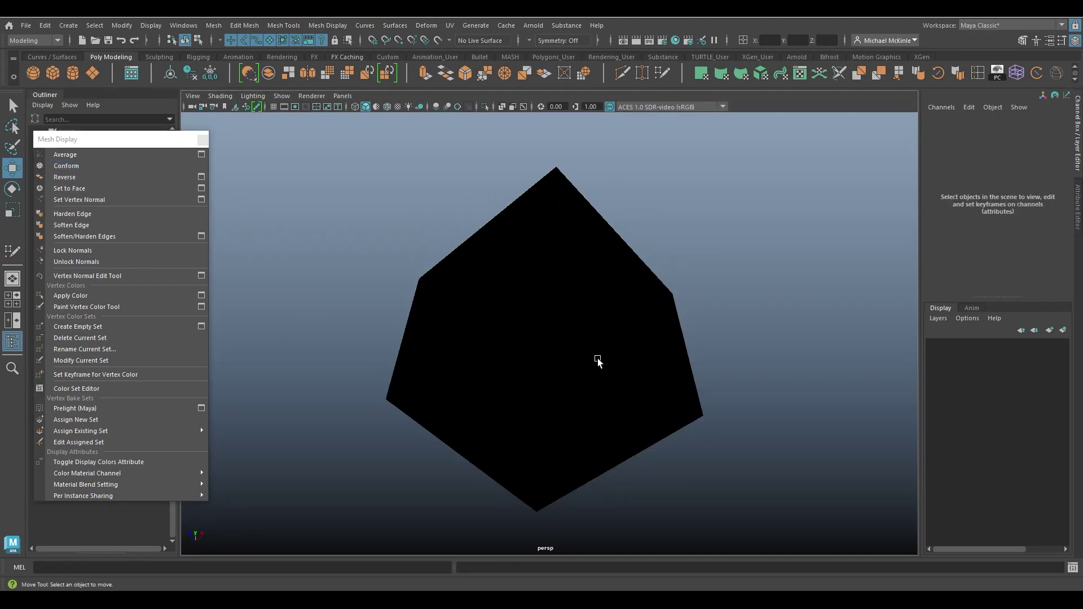
# - Scale the cube uniformly to 37.001 and examine its faces from the inside
pyautogui.keyDown('alt'); pyautogui.moveTo(597, 361); pyautogui.dragTo(829, 389); pyautogui.keyUp('alt')
pyautogui.click(569, 350)
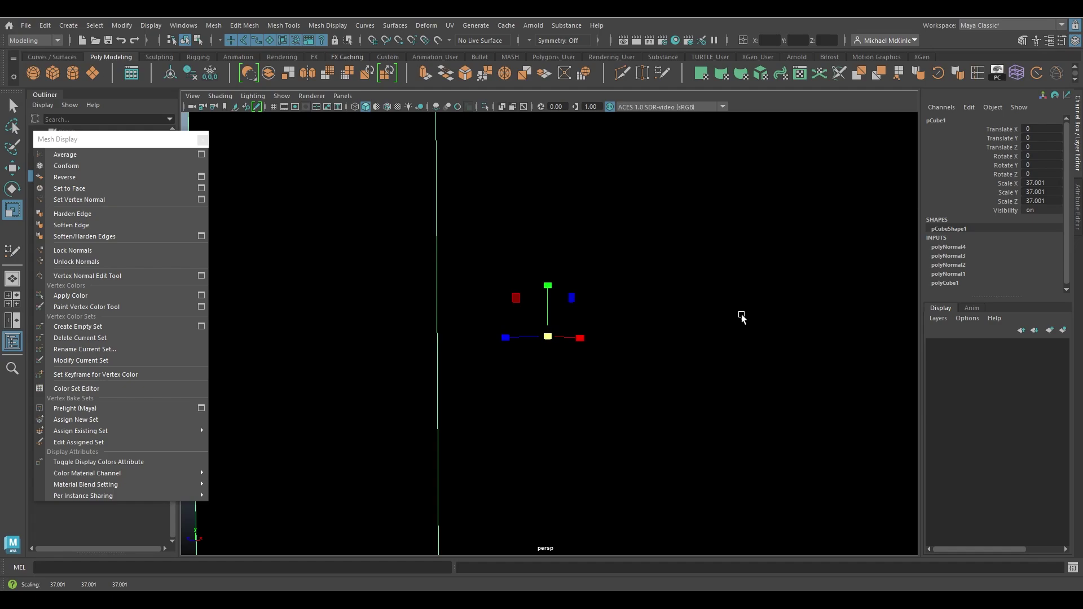
pyautogui.keyDown('alt'); pyautogui.moveTo(739, 316); pyautogui.dragTo(753, 344); pyautogui.keyUp('alt')
pyautogui.keyDown('alt'); pyautogui.moveTo(754, 344); pyautogui.dragTo(662, 353, button='right'); pyautogui.keyUp('alt')
pyautogui.keyDown('alt'); pyautogui.moveTo(662, 353); pyautogui.dragTo(770, 387); pyautogui.keyUp('alt')
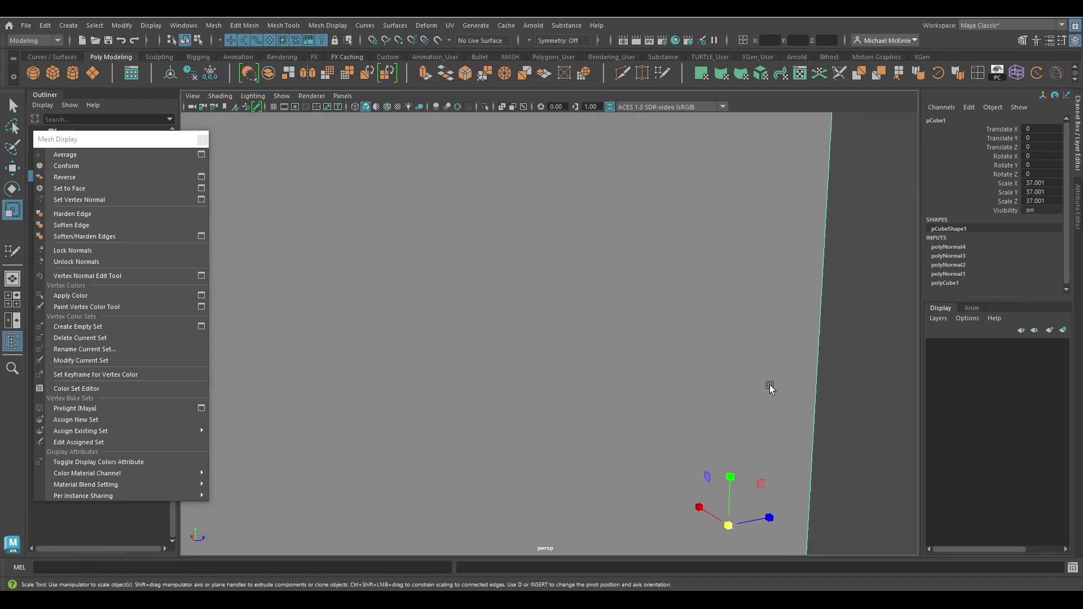
pyautogui.keyDown('alt'); pyautogui.moveTo(540, 353); pyautogui.dragTo(543, 307); pyautogui.keyUp('alt')
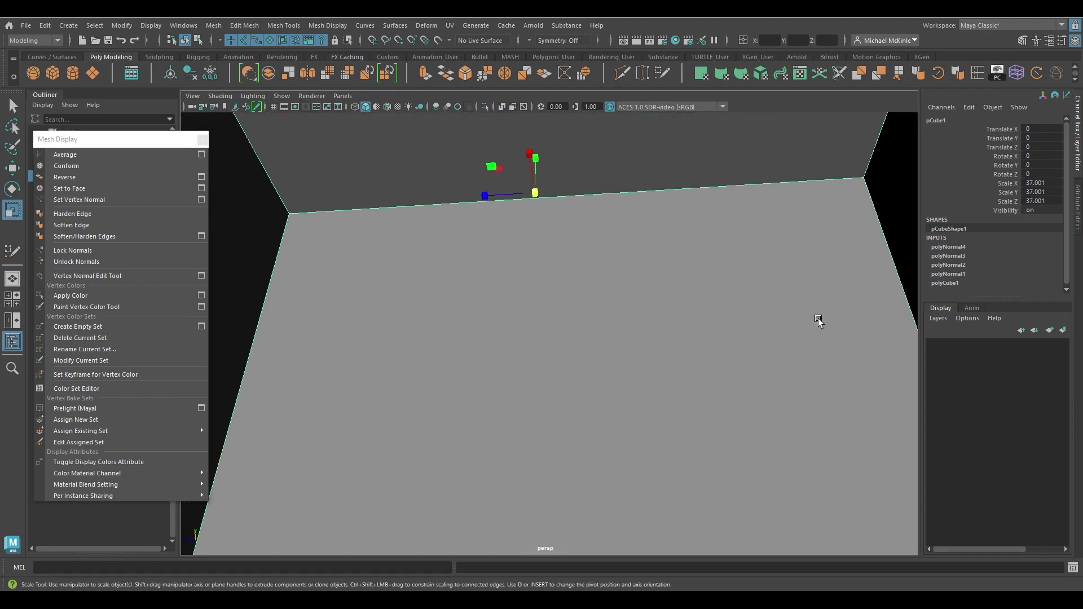
pyautogui.keyDown('alt'); pyautogui.moveTo(817, 318); pyautogui.dragTo(490, 345); pyautogui.keyUp('alt')
# - Delete the cube and load the scene containing the isolated mechanical part
pyautogui.press('w')
pyautogui.keyDown('alt'); pyautogui.moveTo(579, 267); pyautogui.dragTo(602, 303); pyautogui.keyUp('alt')
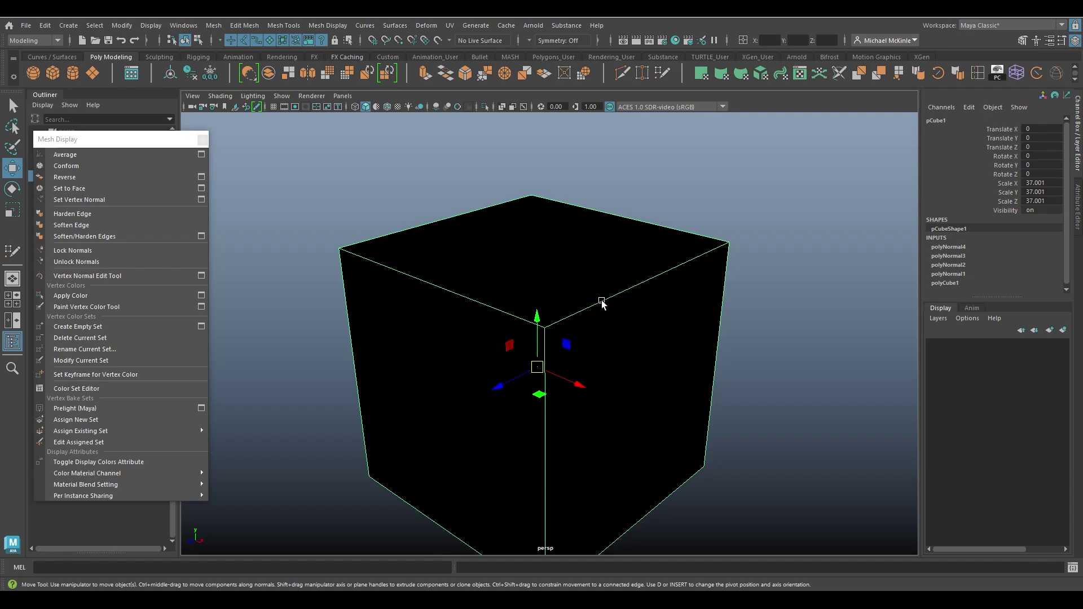
pyautogui.press('Delete')
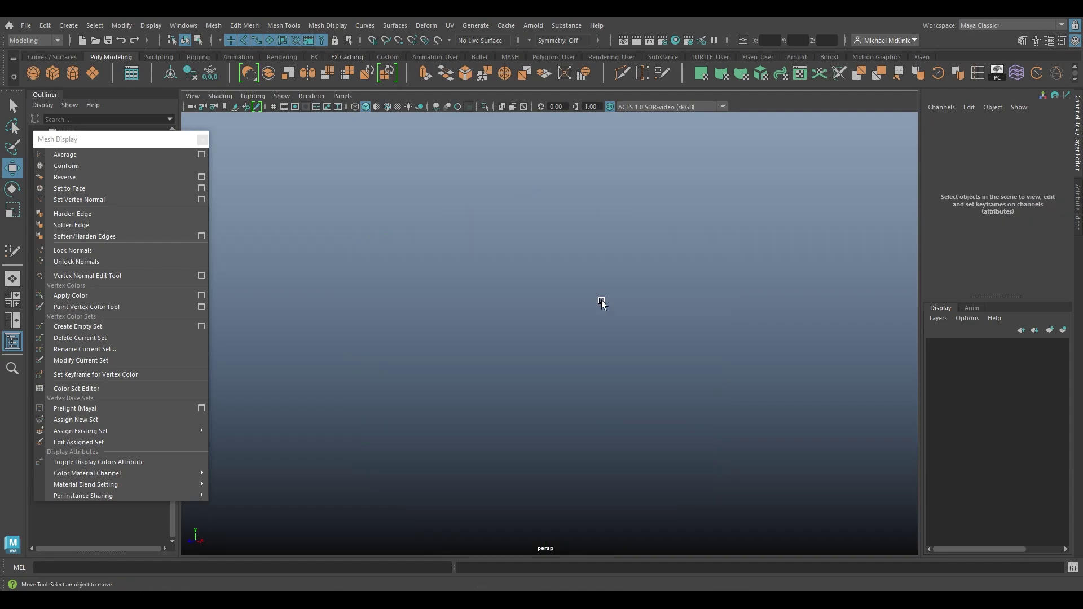
pyautogui.click(26, 25)
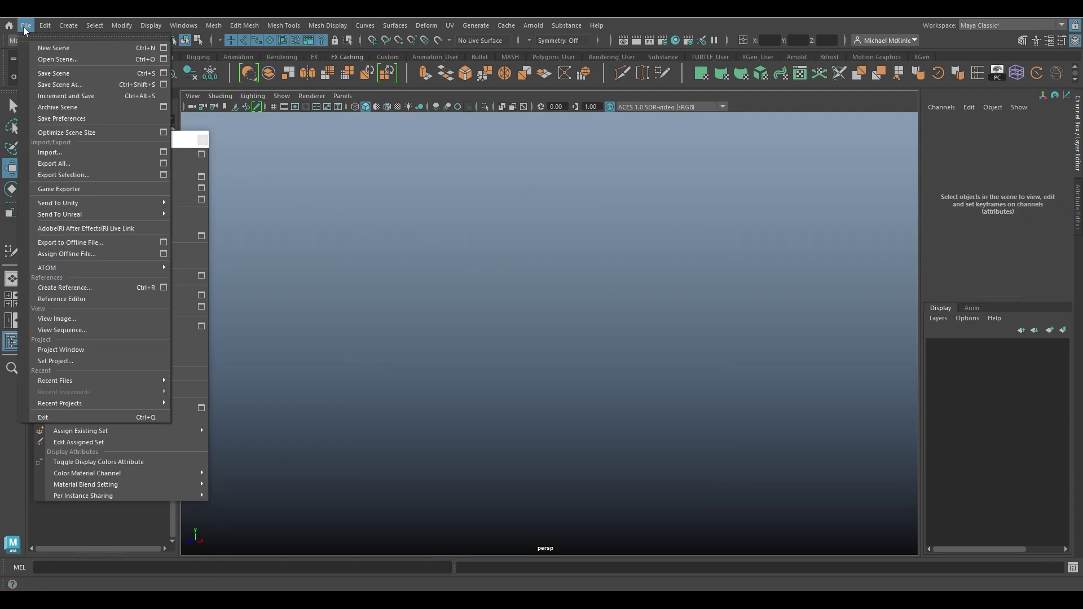
pyautogui.click(26, 25)
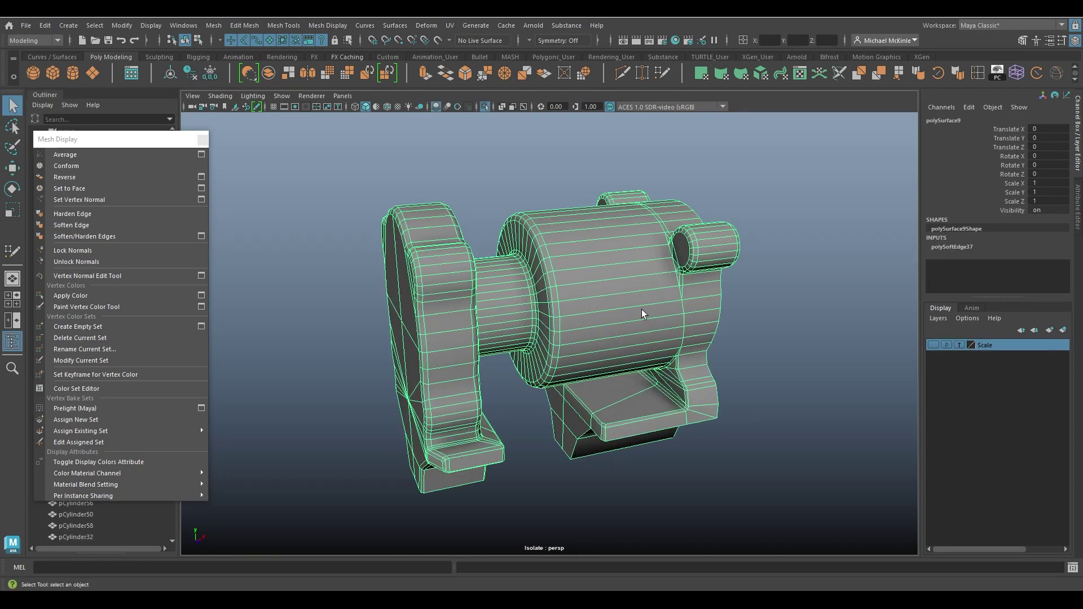
# - Deselect the mechanical part, examine its surface shading, and reselect it
pyautogui.keyDown('alt'); pyautogui.moveTo(582, 358); pyautogui.dragTo(622, 397); pyautogui.keyUp('alt')
pyautogui.press('w')
pyautogui.click(770, 399)
pyautogui.keyDown('alt'); pyautogui.moveTo(770, 399); pyautogui.dragTo(505, 391); pyautogui.keyUp('alt')
pyautogui.click(559, 286)
# - Select the faces of the part's narrow neck and large barrel, reverse their normals, and return to object mode
pyautogui.keyDown('alt'); pyautogui.moveTo(651, 367); pyautogui.dragTo(599, 273); pyautogui.keyUp('alt')
pyautogui.moveTo(592, 251); pyautogui.dragTo(592, 220, button='right')
pyautogui.keyDown('alt'); pyautogui.moveTo(481, 263); pyautogui.dragTo(461, 286); pyautogui.keyUp('alt')
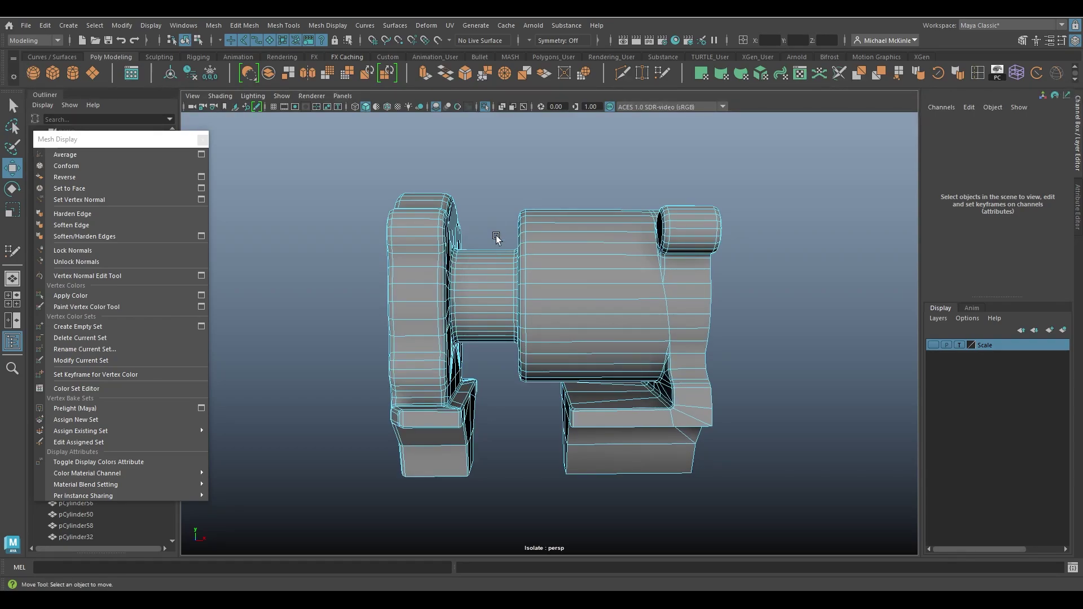
pyautogui.moveTo(492, 348); pyautogui.dragTo(491, 351)
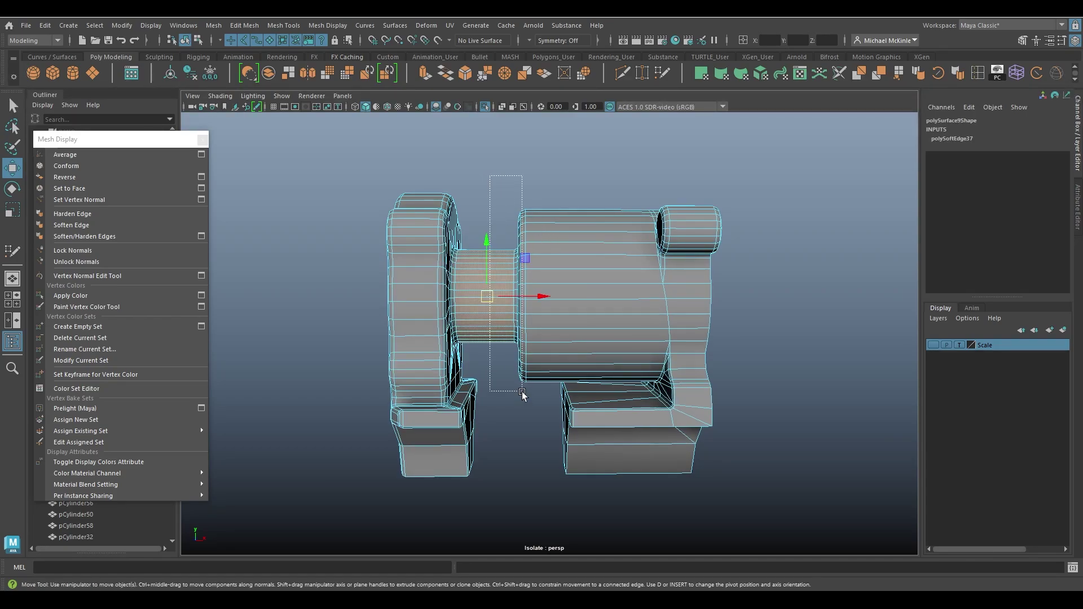
pyautogui.moveTo(522, 393); pyautogui.dragTo(523, 392)
pyautogui.click(88, 176)
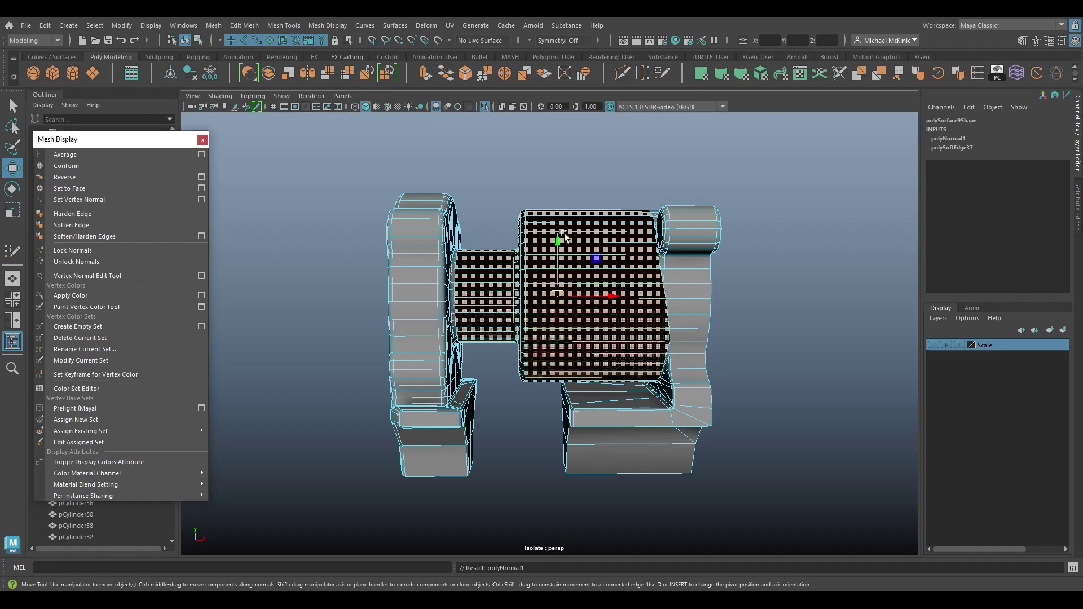
pyautogui.press('F8')
pyautogui.keyDown('alt'); pyautogui.moveTo(640, 194); pyautogui.dragTo(691, 279); pyautogui.keyUp('alt')
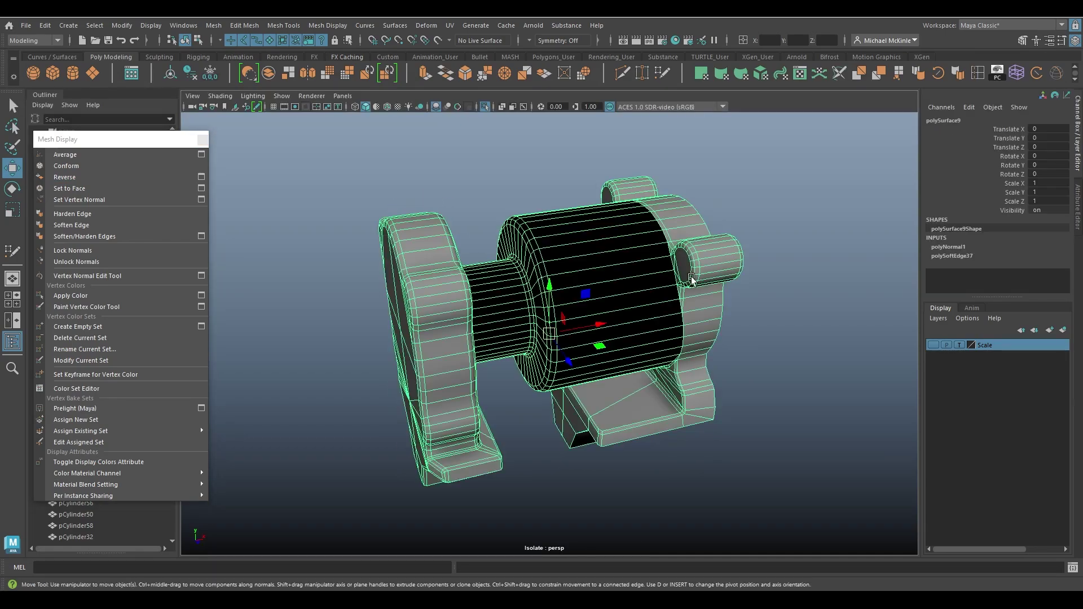
# - In face mode, select the upper faces along the flange's side and reverse their normals
pyautogui.keyDown('alt'); pyautogui.moveTo(539, 266); pyautogui.dragTo(620, 257); pyautogui.keyUp('alt')
pyautogui.moveTo(530, 230); pyautogui.dragTo(527, 294, button='right')
pyautogui.keyDown('alt'); pyautogui.moveTo(527, 293); pyautogui.dragTo(428, 230); pyautogui.keyUp('alt')
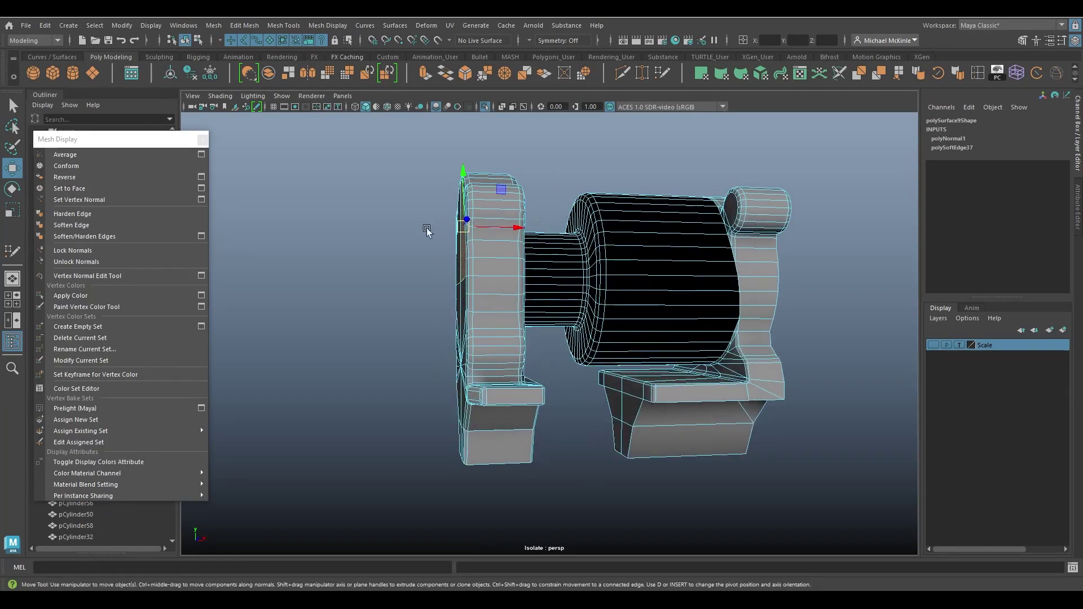
pyautogui.click(476, 303)
pyautogui.click(65, 177)
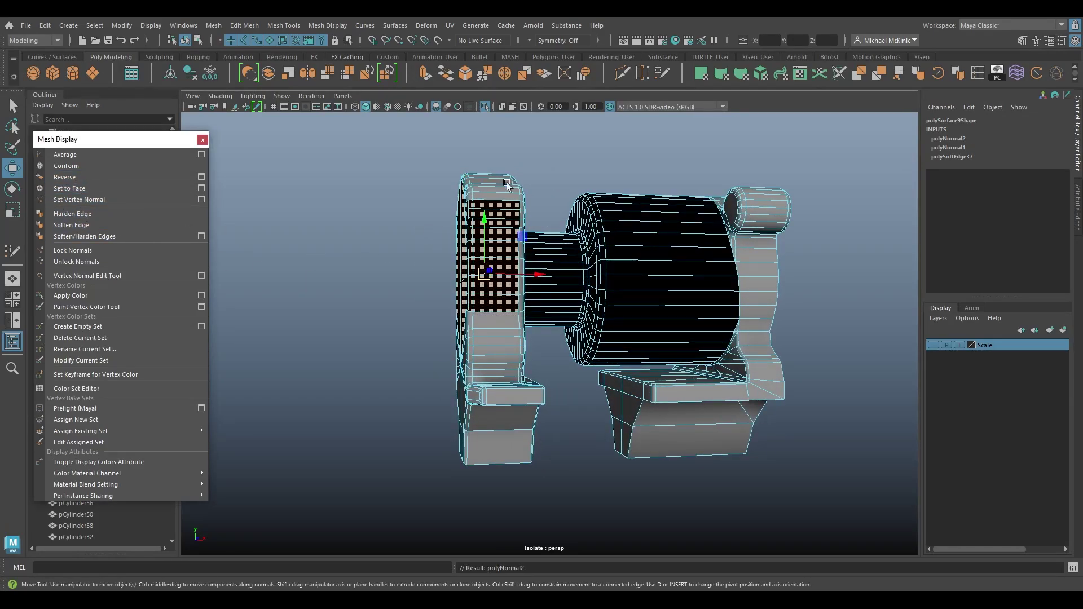
# - Select the faces along the top of the large barrel, reverse their normals again, and clear the selection
pyautogui.click(598, 180)
pyautogui.click(736, 285)
pyautogui.moveTo(562, 174); pyautogui.dragTo(648, 230)
pyautogui.press('g')
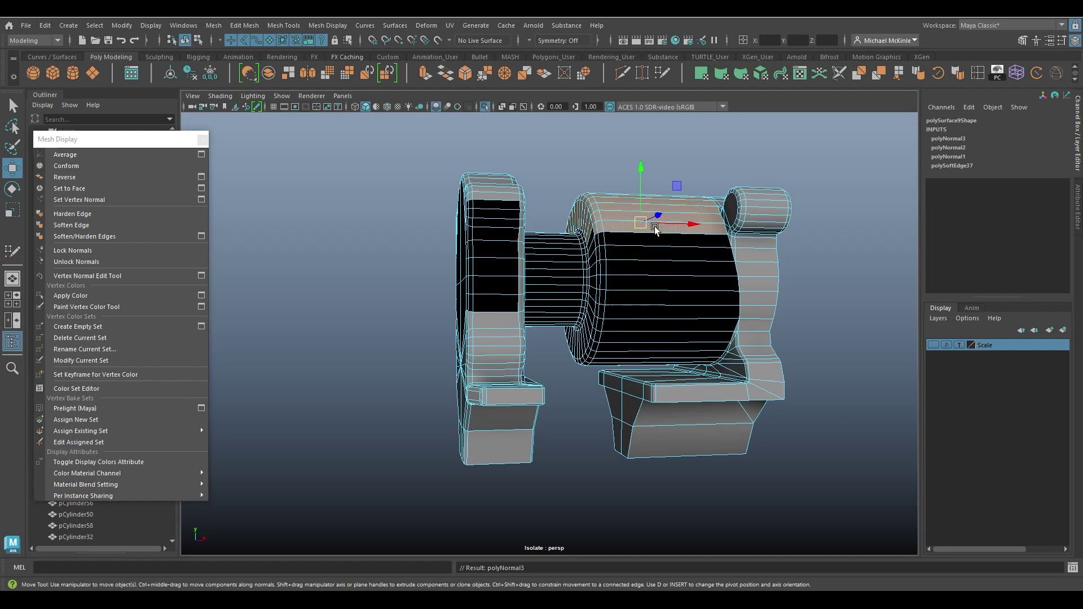
pyautogui.click(735, 173)
# - Reverse the normal of the end face on the foot beneath the barrel and clear the selection
pyautogui.keyDown('alt'); pyautogui.moveTo(769, 287); pyautogui.dragTo(761, 416); pyautogui.keyUp('alt')
pyautogui.click(746, 453)
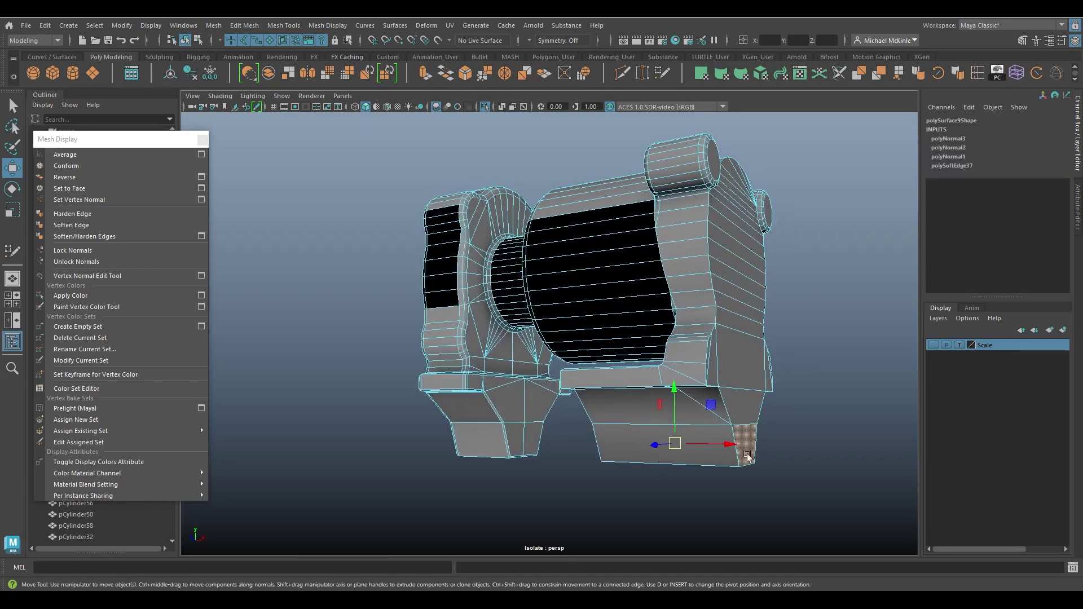
pyautogui.press('g')
pyautogui.click(812, 377)
# - Reverse the normals of three separate horizontal strip faces on the part's end plate
pyautogui.keyDown('alt'); pyautogui.moveTo(812, 378); pyautogui.dragTo(737, 256); pyautogui.keyUp('alt')
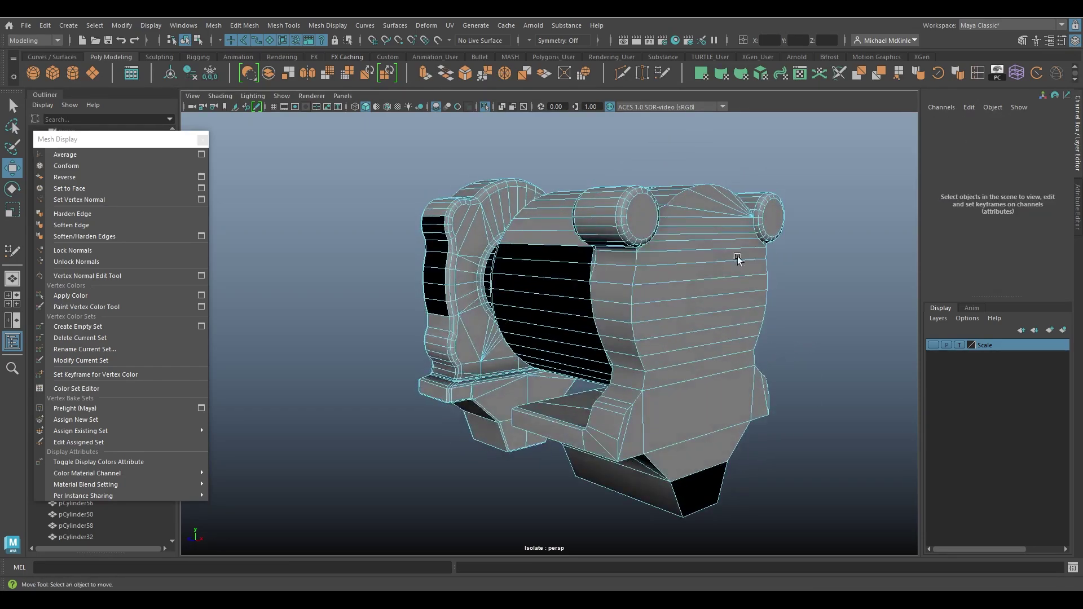
pyautogui.click(736, 252)
pyautogui.press('g')
pyautogui.click(725, 319)
pyautogui.press('g')
pyautogui.click(693, 288)
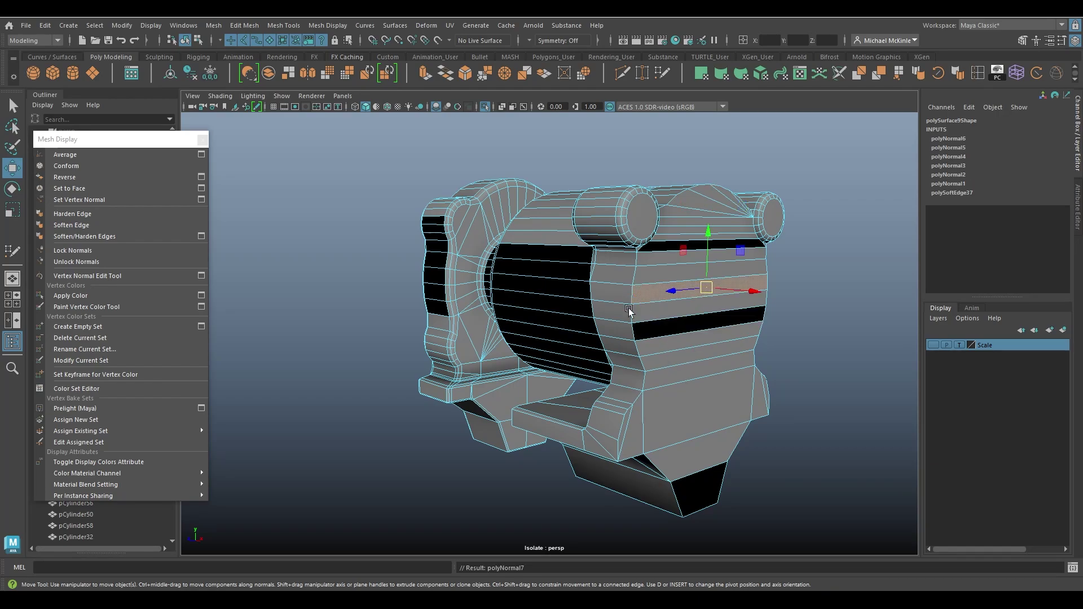
pyautogui.press('g')
# - Reverse the normals of a triangular face on the flange's inner side and of faces on the ledge below it
pyautogui.click(475, 344)
pyautogui.press('g')
pyautogui.click(426, 361)
pyautogui.click(450, 391)
pyautogui.press('g')
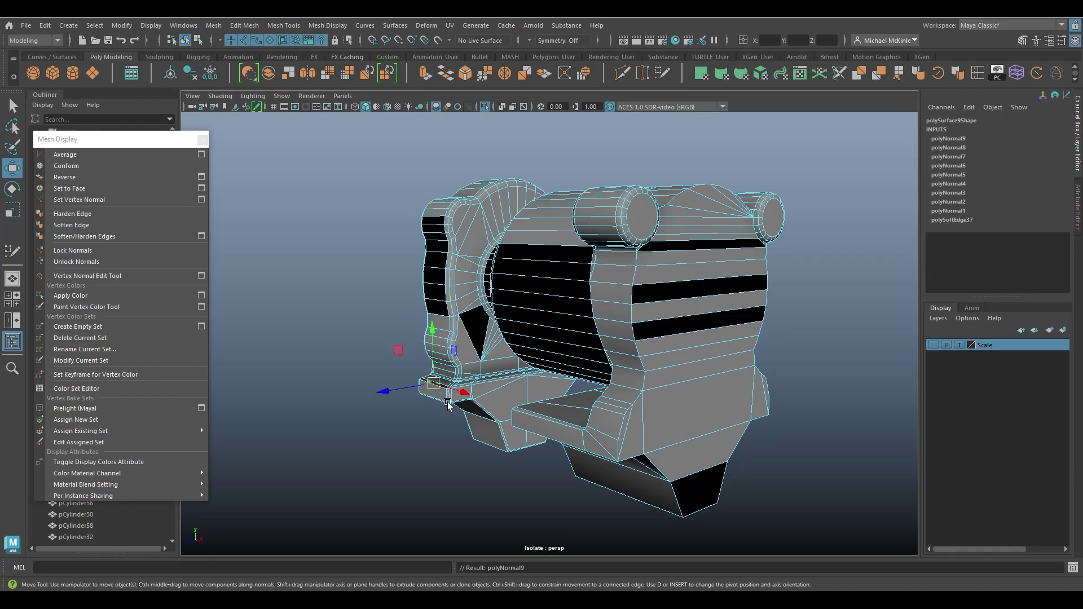
# - Return to object mode, conform the normals of the whole mechanical part, and deselect it
pyautogui.moveTo(503, 230); pyautogui.dragTo(618, 156, button='right')
pyautogui.click(618, 156)
pyautogui.keyDown('alt'); pyautogui.moveTo(736, 198); pyautogui.dragTo(677, 284); pyautogui.keyUp('alt')
pyautogui.click(676, 283)
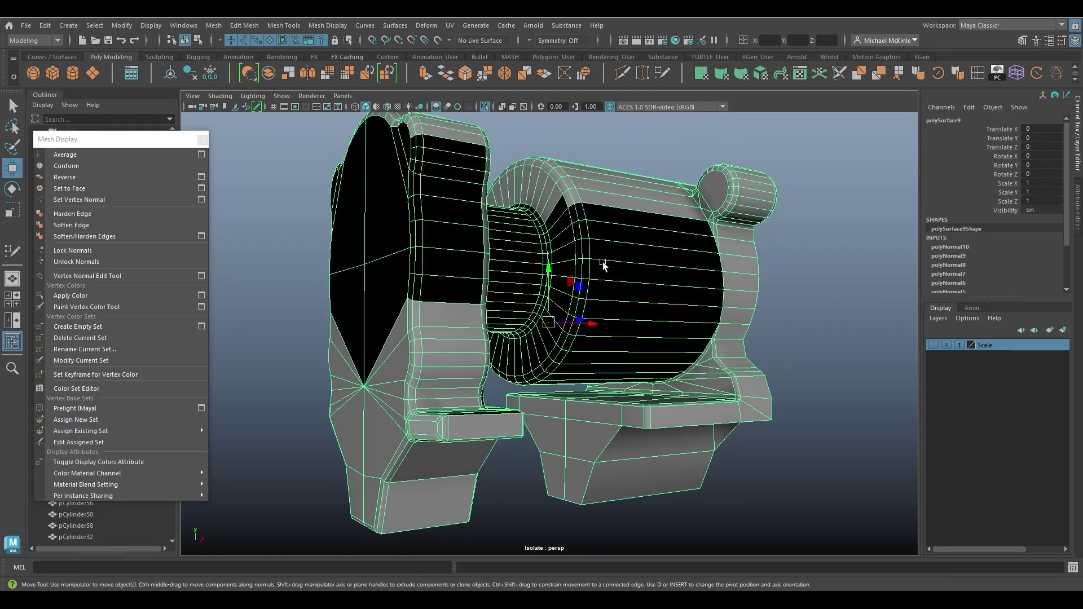
pyautogui.click(104, 168)
pyautogui.moveTo(837, 309)
pyautogui.keyDown('alt'); pyautogui.mouseDown()
pyautogui.moveTo(563, 341)
pyautogui.moveTo(443, 334)
pyautogui.moveTo(474, 309)
pyautogui.moveTo(454, 319)
pyautogui.moveTo(564, 314)
pyautogui.moveTo(411, 373)
pyautogui.moveTo(649, 252)
pyautogui.moveTo(750, 350)
pyautogui.mouseUp(); pyautogui.keyUp('alt')
pyautogui.moveTo(673, 248); pyautogui.dragTo(721, 231, button='right')
pyautogui.click(787, 297)
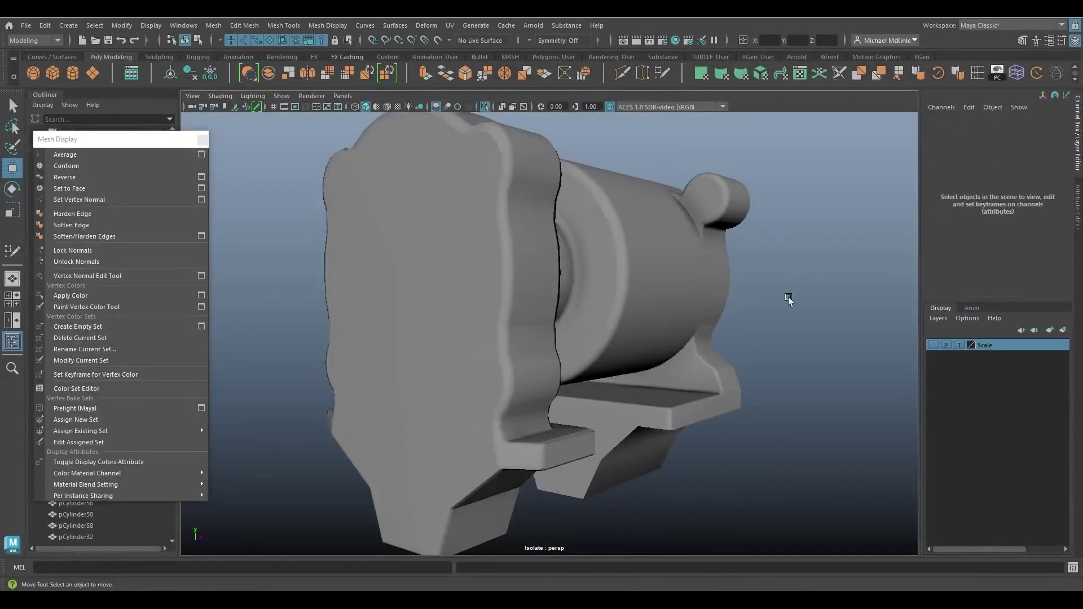
# - Examine the shading around the large barrel's rim up close, with the part selected and deselected
pyautogui.keyDown('alt'); pyautogui.moveTo(787, 297); pyautogui.dragTo(536, 313); pyautogui.keyUp('alt')
pyautogui.keyDown('alt'); pyautogui.moveTo(535, 313); pyautogui.dragTo(521, 387, button='middle'); pyautogui.keyUp('alt')
pyautogui.keyDown('alt'); pyautogui.moveTo(521, 386); pyautogui.dragTo(696, 387, button='right'); pyautogui.keyUp('alt')
pyautogui.click(491, 330)
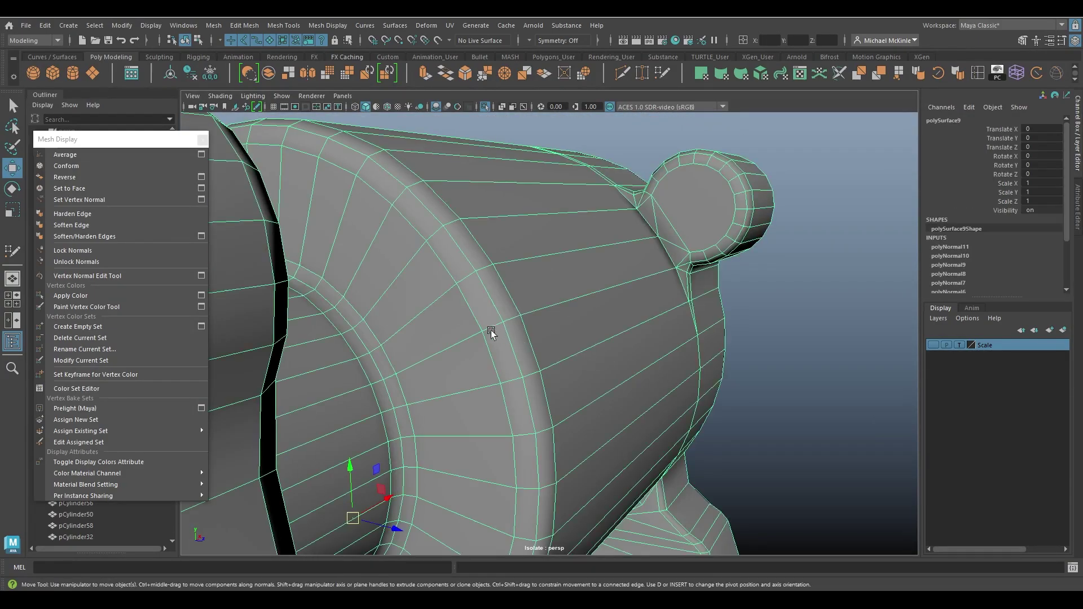
pyautogui.click(621, 151)
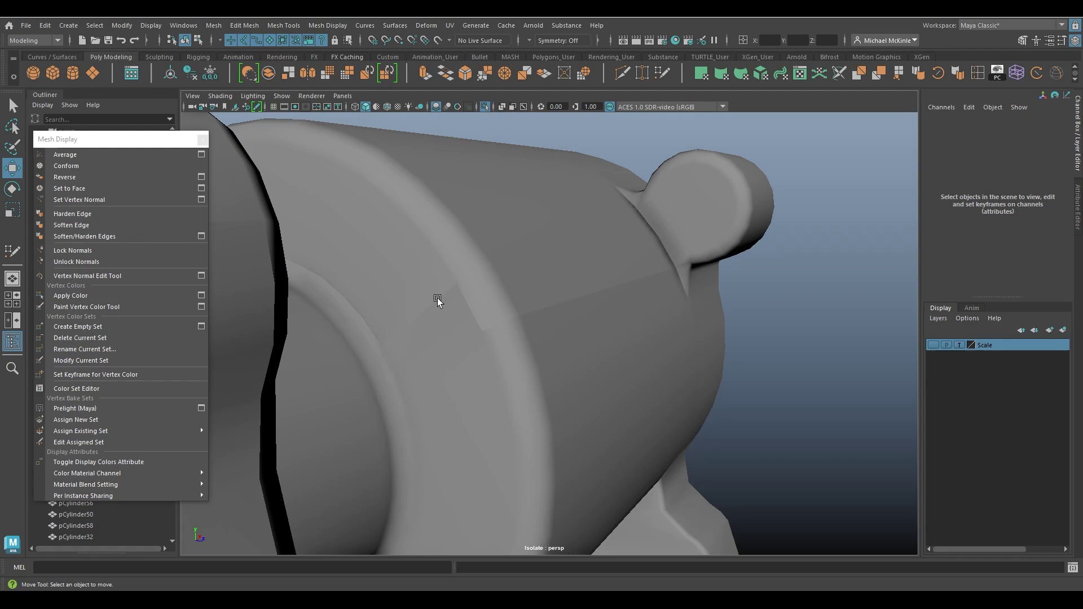
pyautogui.keyDown('alt'); pyautogui.moveTo(711, 285); pyautogui.dragTo(688, 287); pyautogui.keyUp('alt')
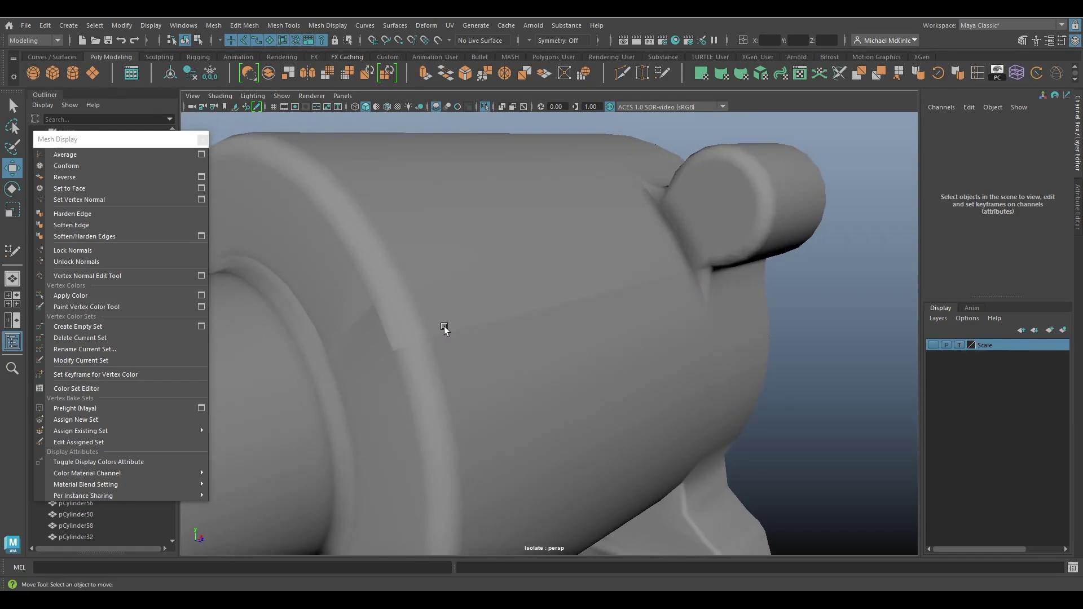
# - Soften the edges crossing the barrel's rim and side, then return to object mode with the part deselected
pyautogui.moveTo(513, 273); pyautogui.dragTo(512, 239, button='right')
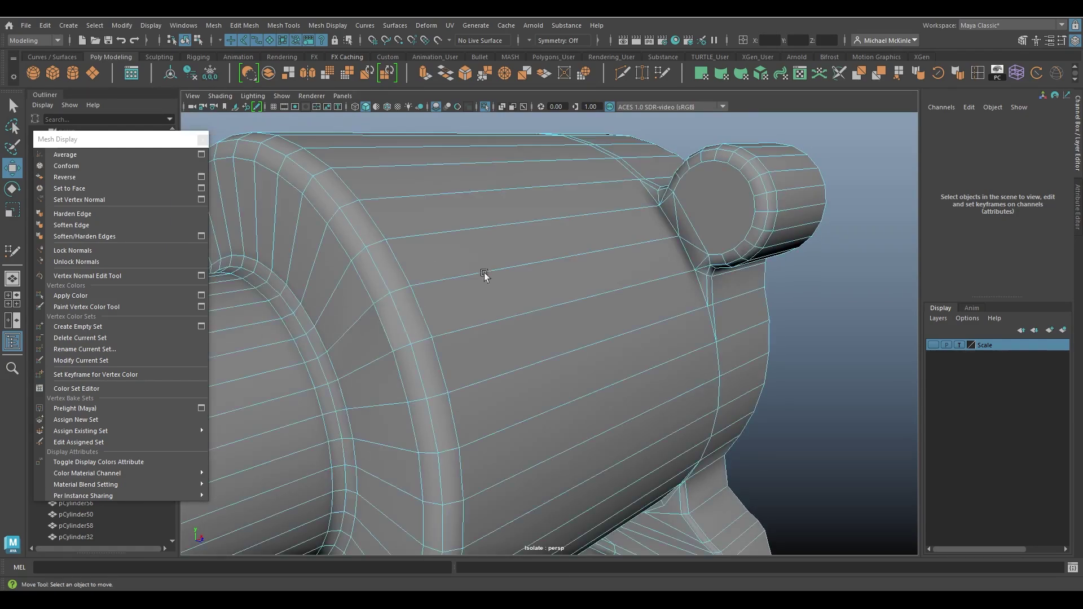
pyautogui.moveTo(350, 290); pyautogui.dragTo(496, 383)
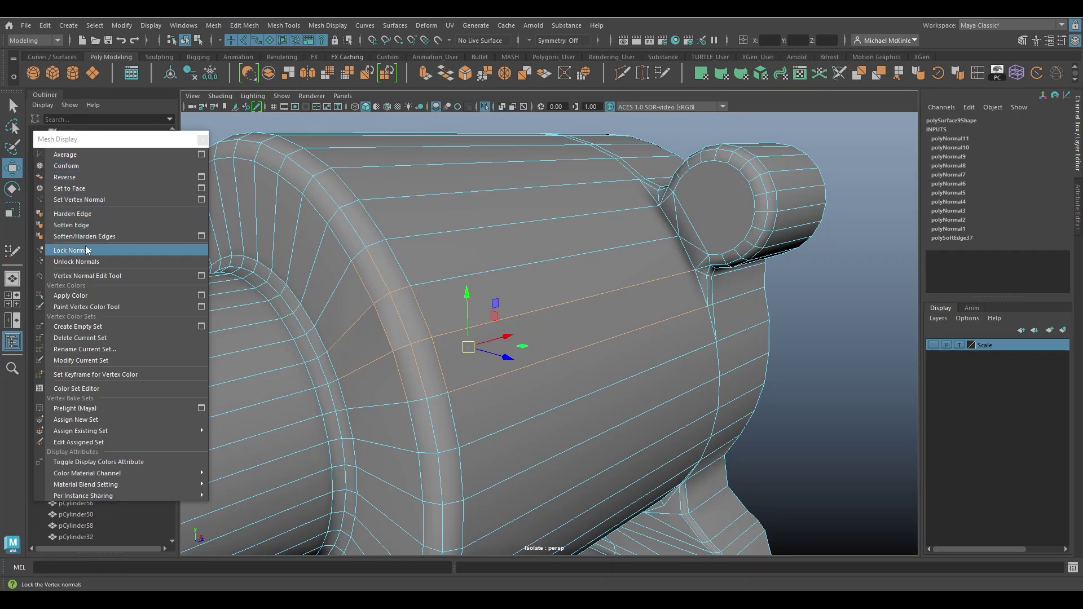
pyautogui.click(79, 224)
pyautogui.moveTo(449, 223); pyautogui.dragTo(497, 207, button='right')
pyautogui.click(805, 342)
pyautogui.moveTo(828, 342); pyautogui.dragTo(879, 255, button='right')
pyautogui.keyDown('alt'); pyautogui.moveTo(823, 315); pyautogui.dragTo(446, 284, button='right'); pyautogui.keyUp('alt')
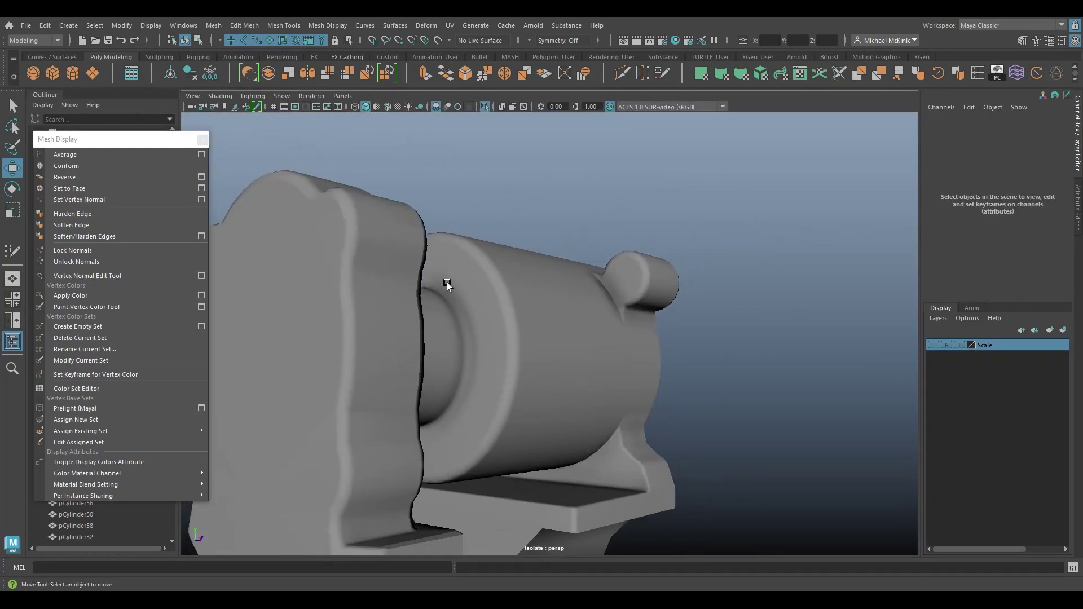
# - Examine the shading of the flange's wavy side, its inner face and the foot ledge up close
pyautogui.keyDown('alt'); pyautogui.moveTo(577, 328); pyautogui.dragTo(465, 360); pyautogui.keyUp('alt')
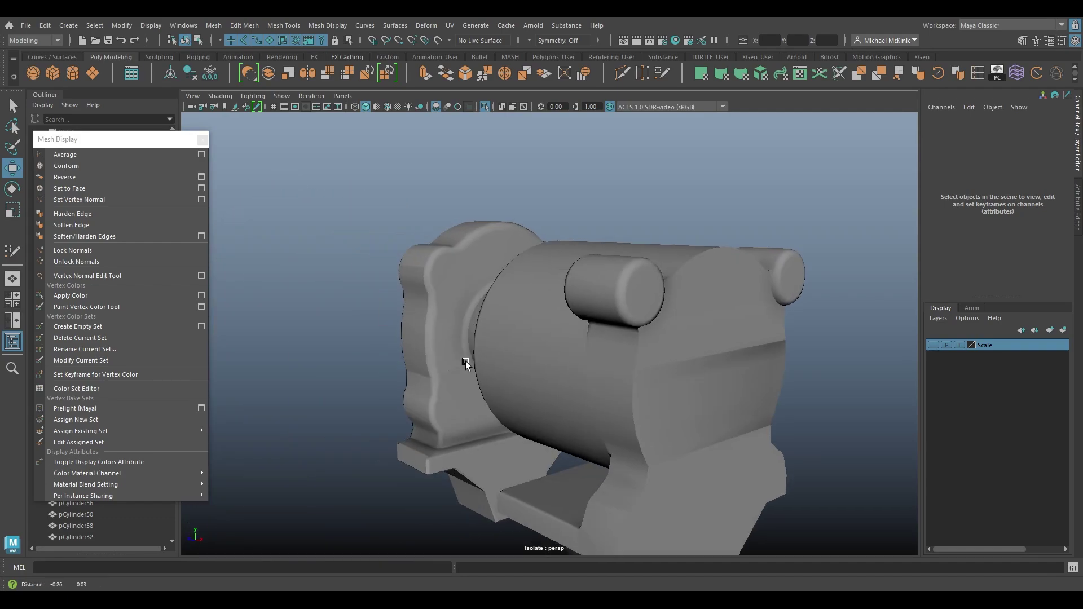
pyautogui.keyDown('alt'); pyautogui.moveTo(465, 361); pyautogui.dragTo(932, 445, button='right'); pyautogui.keyUp('alt')
pyautogui.keyDown('alt'); pyautogui.moveTo(546, 319); pyautogui.dragTo(605, 218); pyautogui.keyUp('alt')
pyautogui.keyDown('alt'); pyautogui.moveTo(605, 218); pyautogui.dragTo(712, 381, button='right'); pyautogui.keyUp('alt')
pyautogui.keyDown('alt'); pyautogui.moveTo(712, 381); pyautogui.dragTo(610, 330); pyautogui.keyUp('alt')
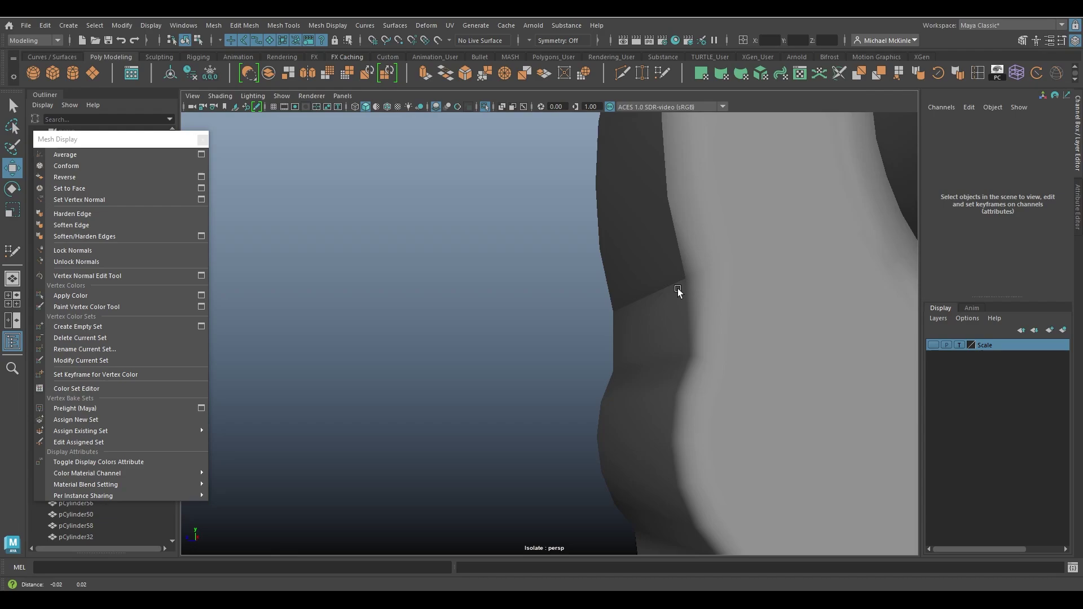
pyautogui.keyDown('alt'); pyautogui.moveTo(679, 292); pyautogui.dragTo(645, 310); pyautogui.keyUp('alt')
pyautogui.keyDown('alt'); pyautogui.moveTo(645, 310); pyautogui.dragTo(633, 394, button='middle'); pyautogui.keyUp('alt')
pyautogui.keyDown('alt'); pyautogui.moveTo(633, 394); pyautogui.dragTo(700, 401); pyautogui.keyUp('alt')
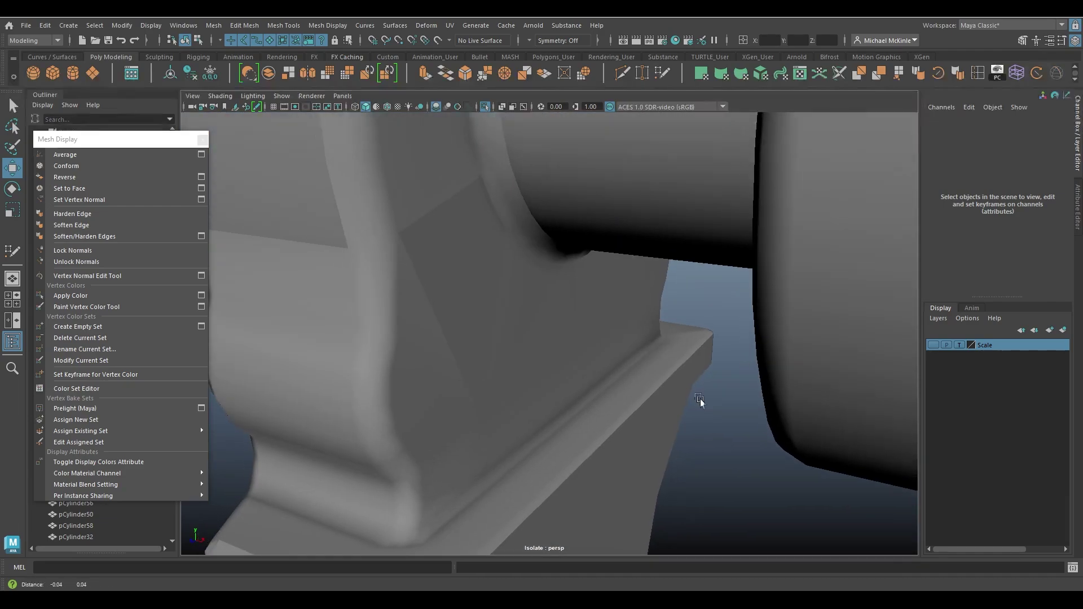
pyautogui.keyDown('alt'); pyautogui.moveTo(701, 401); pyautogui.dragTo(724, 434, button='middle'); pyautogui.keyUp('alt')
# - Soften all edges of the mechanical part, then deselect it
pyautogui.click(542, 339)
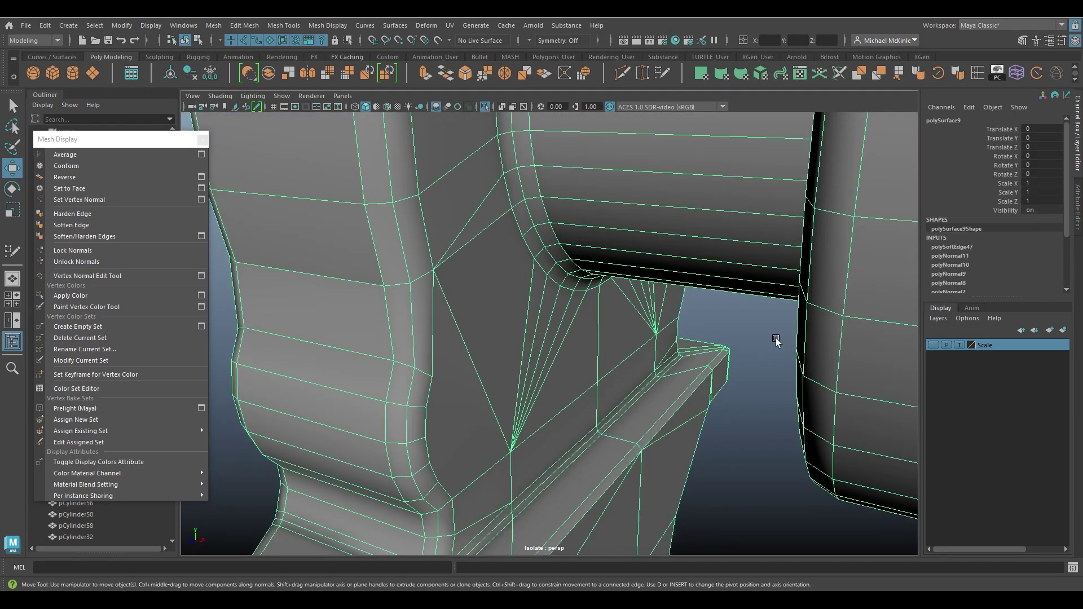
pyautogui.click(87, 227)
pyautogui.keyDown('alt'); pyautogui.moveTo(677, 380); pyautogui.dragTo(489, 309); pyautogui.keyUp('alt')
pyautogui.scroll(-5, 604, 341)
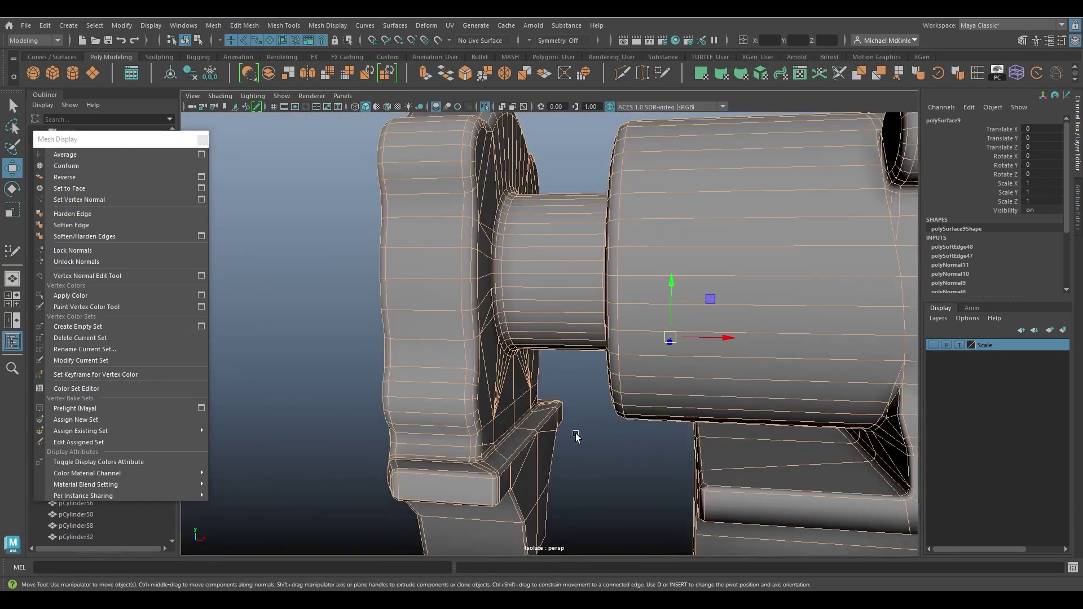
pyautogui.click(575, 435)
# - Lower the Angle of the part's latest soften-edge operation, polySoftEdge48, to about 87
pyautogui.keyDown('alt'); pyautogui.moveTo(745, 411); pyautogui.dragTo(563, 306, button='right'); pyautogui.keyUp('alt')
pyautogui.keyDown('alt'); pyautogui.moveTo(563, 307); pyautogui.dragTo(597, 299); pyautogui.keyUp('alt')
pyautogui.scroll(5, 660, 353)
pyautogui.click(597, 299)
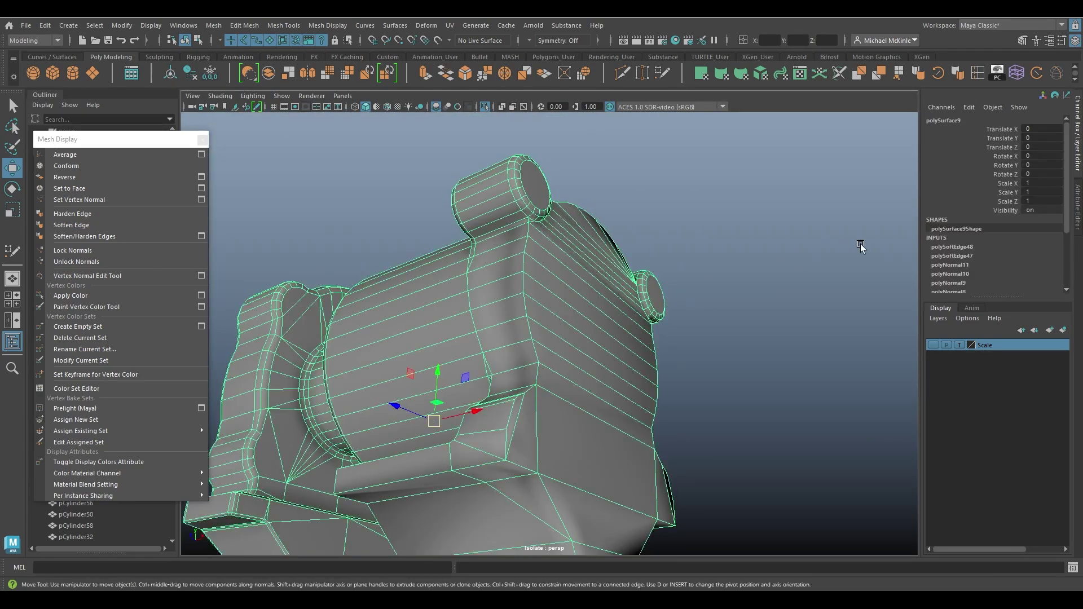
pyautogui.click(946, 246)
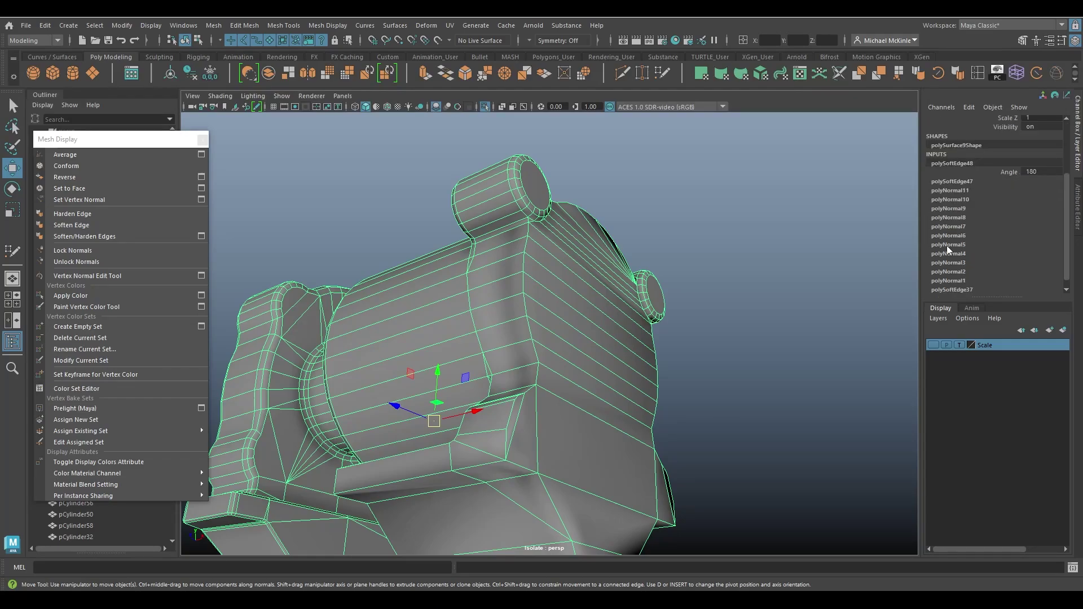
pyautogui.click(1004, 172)
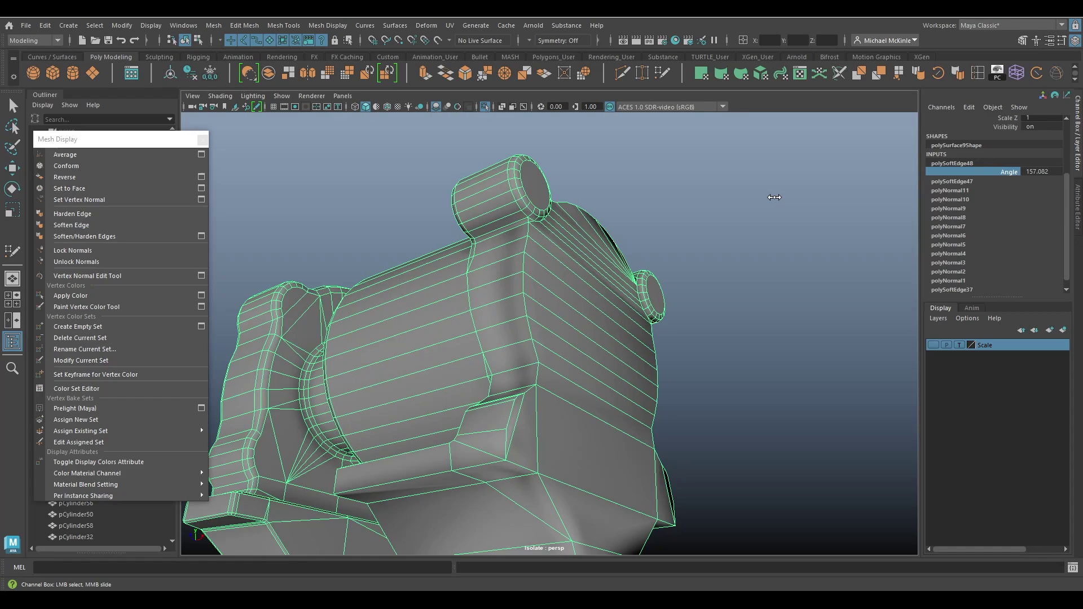
pyautogui.moveTo(743, 193)
pyautogui.mouseDown(button='middle')
pyautogui.moveTo(697, 187)
pyautogui.moveTo(769, 193)
pyautogui.moveTo(705, 192)
pyautogui.moveTo(740, 196)
pyautogui.mouseUp(button='middle')
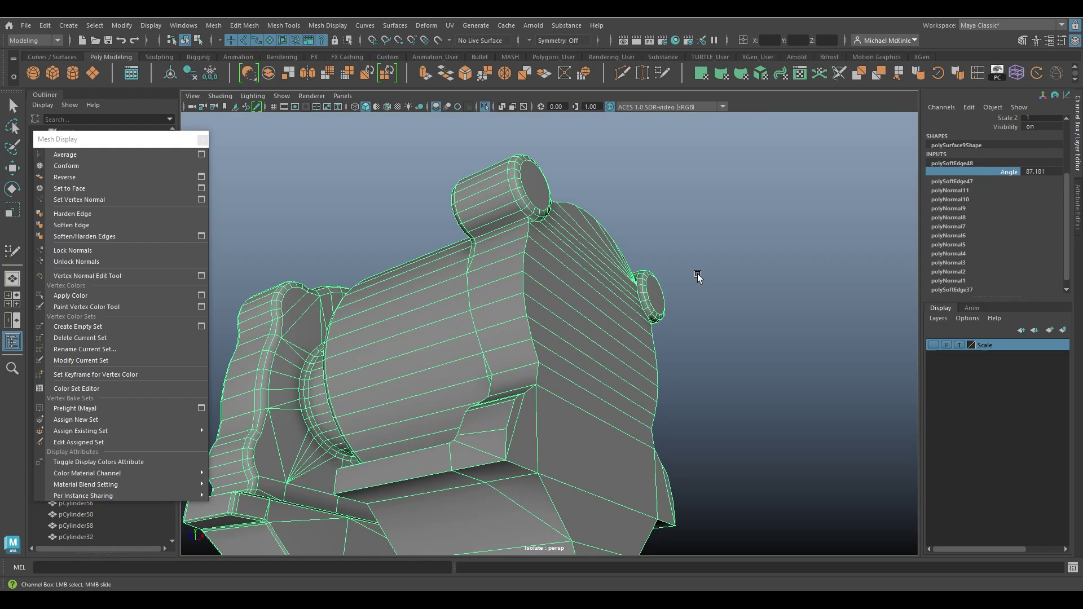
# - Deselect the part and examine its shading from several sides, including the flat end, the barrel and the flange
pyautogui.keyDown('alt'); pyautogui.moveTo(697, 275); pyautogui.dragTo(685, 186, button='middle'); pyautogui.keyUp('alt')
pyautogui.keyDown('alt'); pyautogui.moveTo(609, 175); pyautogui.dragTo(588, 197); pyautogui.keyUp('alt')
pyautogui.press('w')
pyautogui.click(773, 220)
pyautogui.keyDown('alt'); pyautogui.moveTo(640, 248); pyautogui.dragTo(628, 359, button='middle'); pyautogui.keyUp('alt')
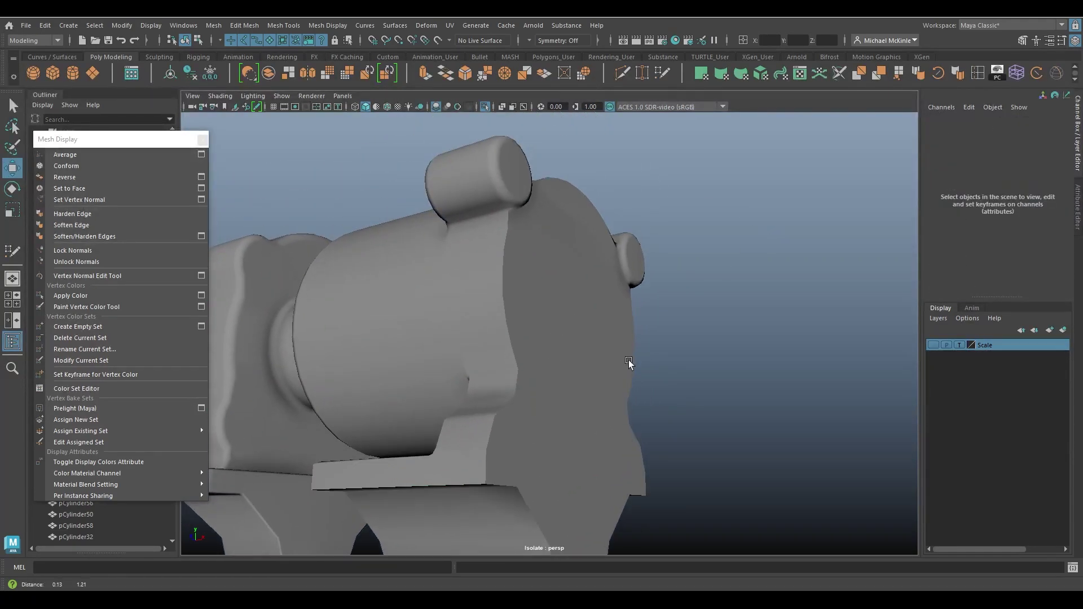
pyautogui.keyDown('alt'); pyautogui.moveTo(628, 360); pyautogui.dragTo(479, 326); pyautogui.keyUp('alt')
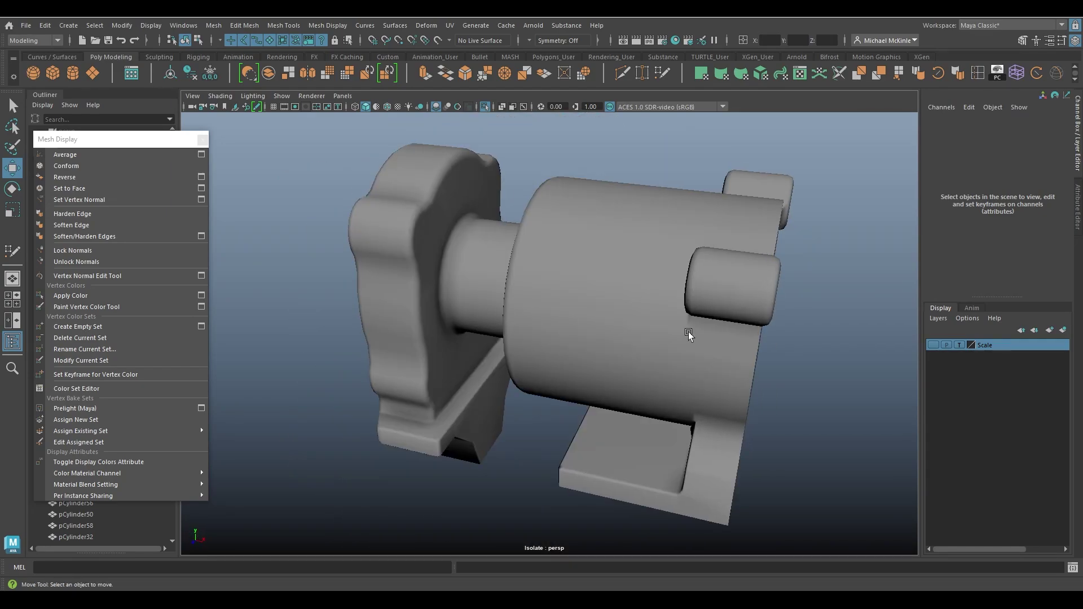
pyautogui.keyDown('alt'); pyautogui.moveTo(689, 333); pyautogui.dragTo(756, 305); pyautogui.keyUp('alt')
pyautogui.keyDown('alt'); pyautogui.moveTo(756, 304); pyautogui.dragTo(562, 260, button='right'); pyautogui.keyUp('alt')
pyautogui.keyDown('alt'); pyautogui.moveTo(561, 261); pyautogui.dragTo(614, 285); pyautogui.keyUp('alt')
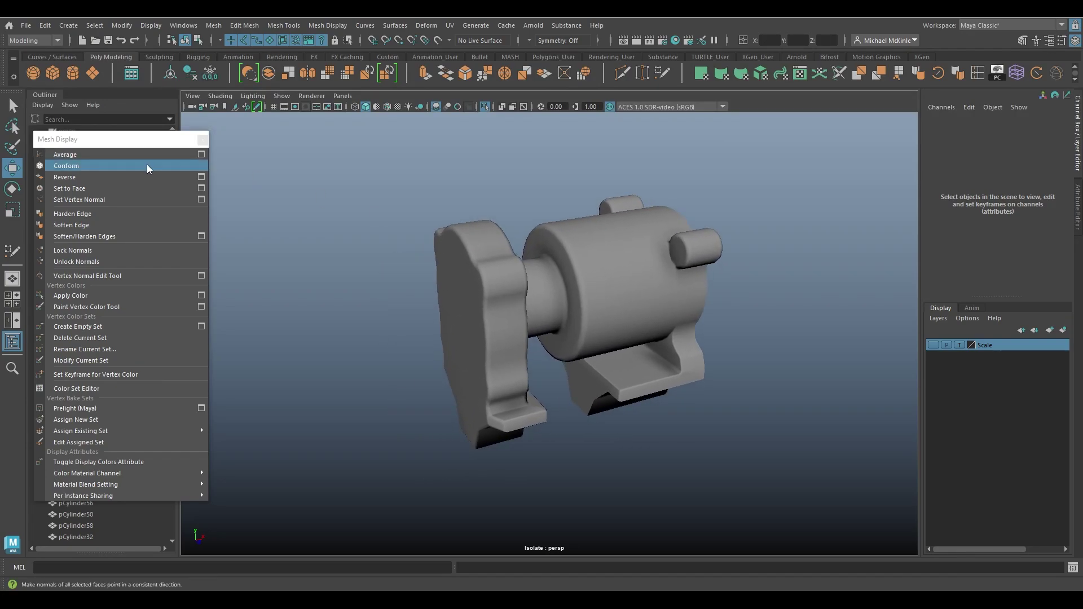
# - Reverse the normals of the faces on the upper portion of the part, then return to object mode with it deselected
pyautogui.click(200, 166)
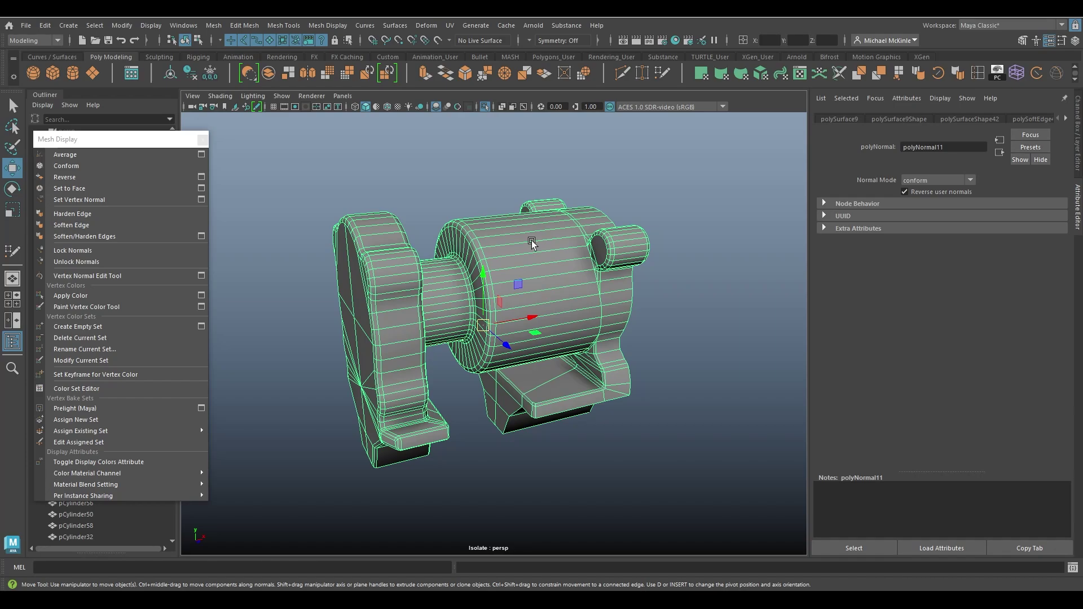
pyautogui.moveTo(531, 242); pyautogui.dragTo(534, 268, button='right')
pyautogui.keyDown('alt'); pyautogui.moveTo(571, 317); pyautogui.dragTo(623, 306); pyautogui.keyUp('alt')
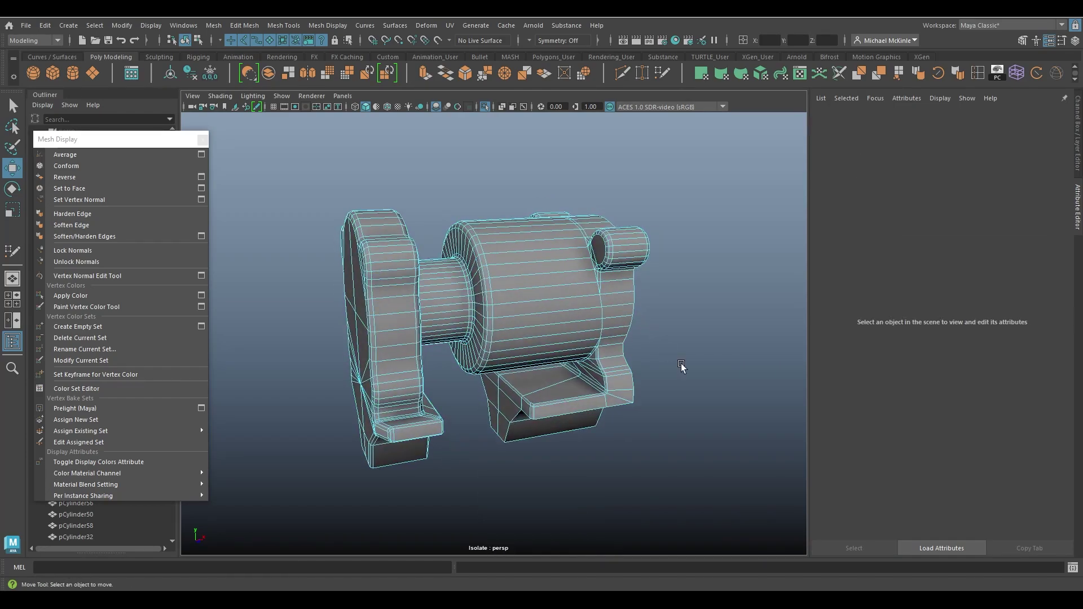
pyautogui.moveTo(682, 365); pyautogui.dragTo(285, 122)
pyautogui.moveTo(546, 237); pyautogui.dragTo(586, 224, button='right')
pyautogui.click(656, 261)
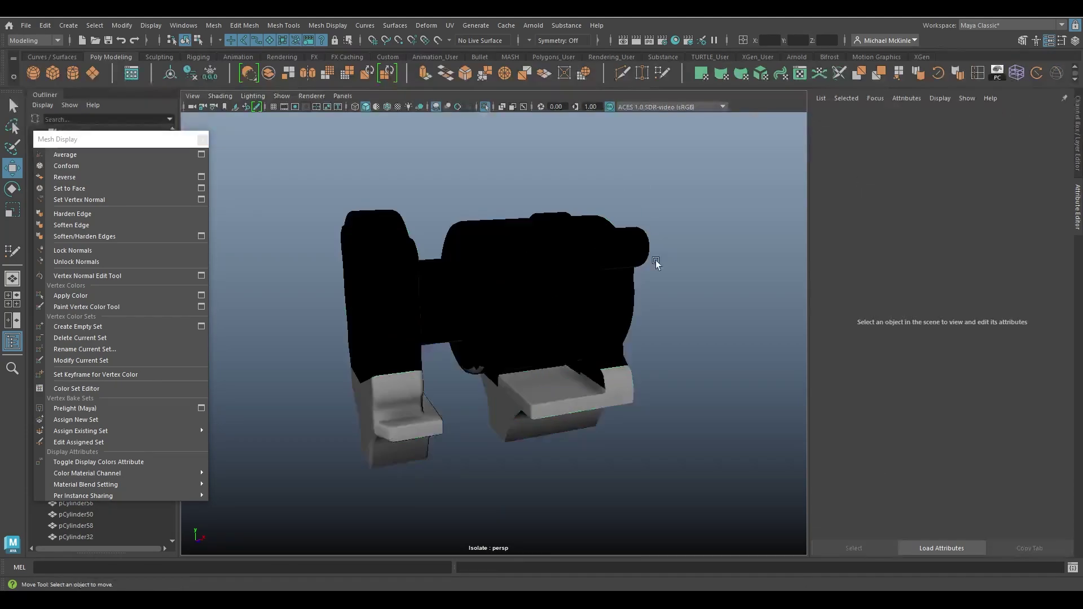
# - Conform the normals of the whole mechanical part and deselect it
pyautogui.keyDown('alt'); pyautogui.moveTo(606, 315); pyautogui.dragTo(537, 288); pyautogui.keyUp('alt')
pyautogui.click(537, 287)
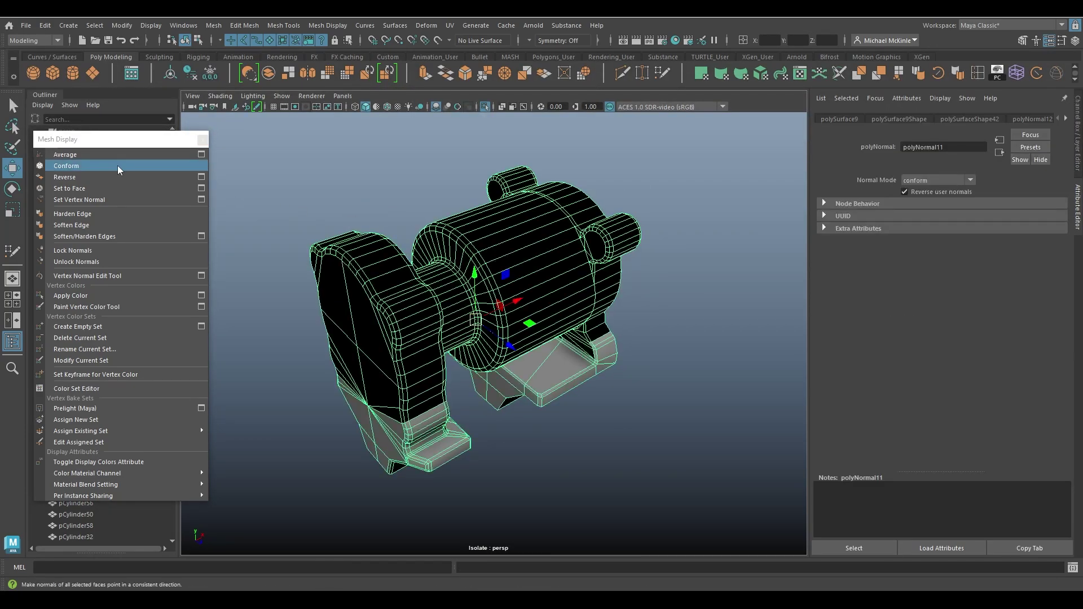
pyautogui.click(89, 168)
pyautogui.click(440, 208)
pyautogui.keyDown('alt'); pyautogui.moveTo(449, 219); pyautogui.dragTo(681, 327); pyautogui.keyUp('alt')
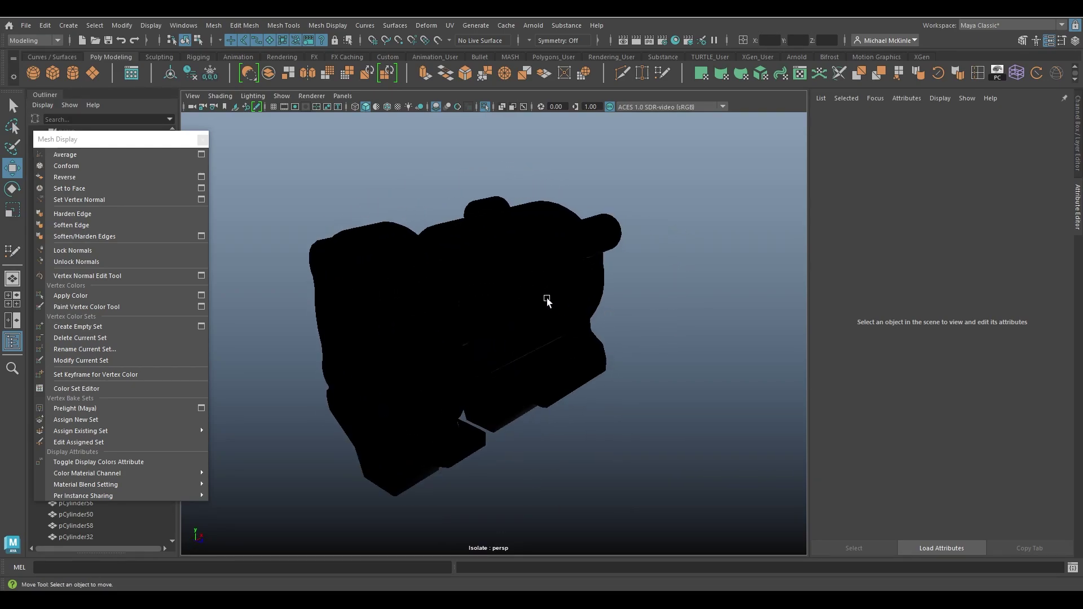
# - Reverse the normals of the entire mechanical part and deselect it
pyautogui.click(524, 265)
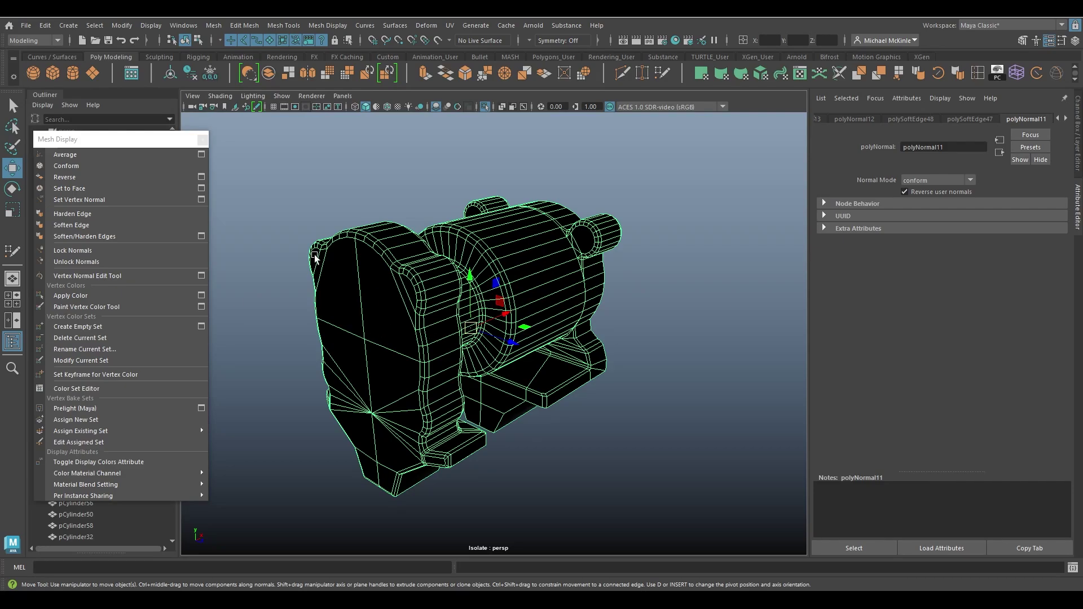
pyautogui.click(90, 188)
pyautogui.click(429, 197)
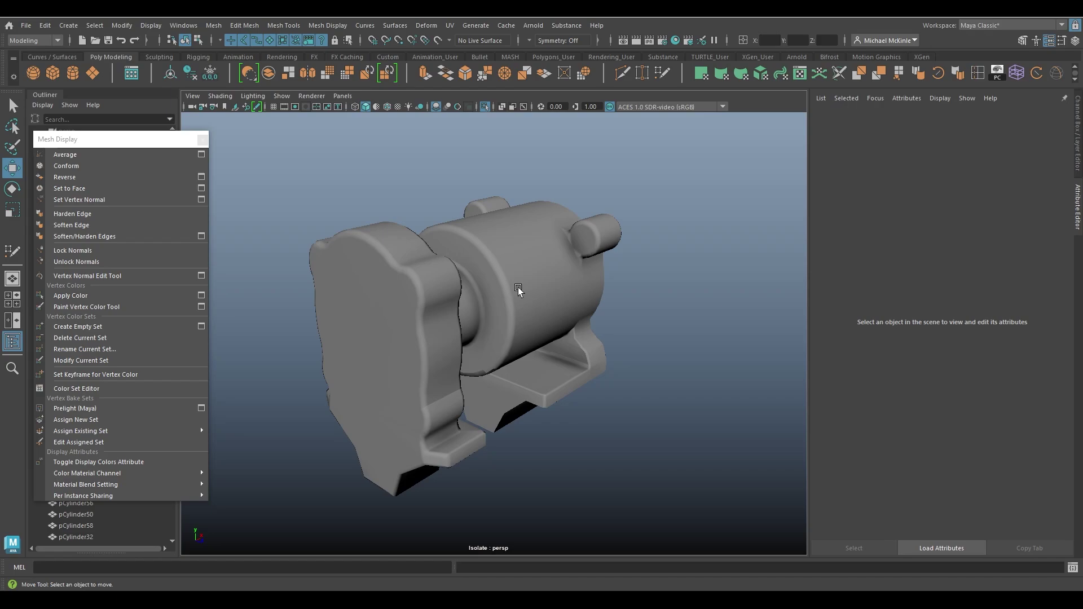
# - Examine the whole part's shading from several angles, with it selected and deselected
pyautogui.keyDown('alt'); pyautogui.moveTo(518, 286); pyautogui.dragTo(540, 367); pyautogui.keyUp('alt')
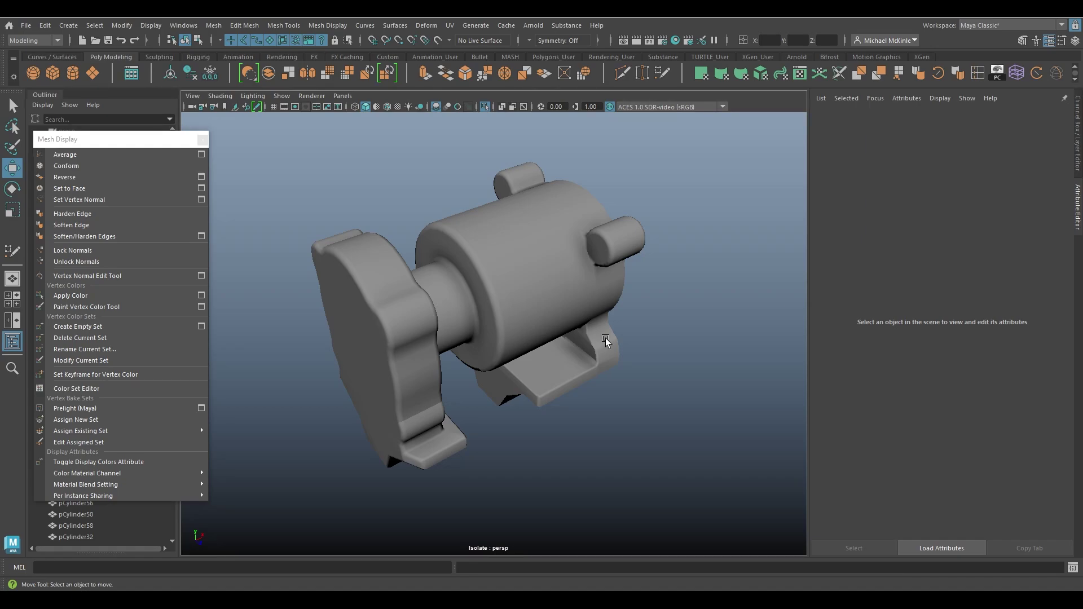
pyautogui.click(586, 307)
pyautogui.keyDown('alt'); pyautogui.moveTo(632, 356); pyautogui.dragTo(623, 338); pyautogui.keyUp('alt')
pyautogui.keyDown('alt'); pyautogui.moveTo(623, 338); pyautogui.dragTo(635, 347, button='middle'); pyautogui.keyUp('alt')
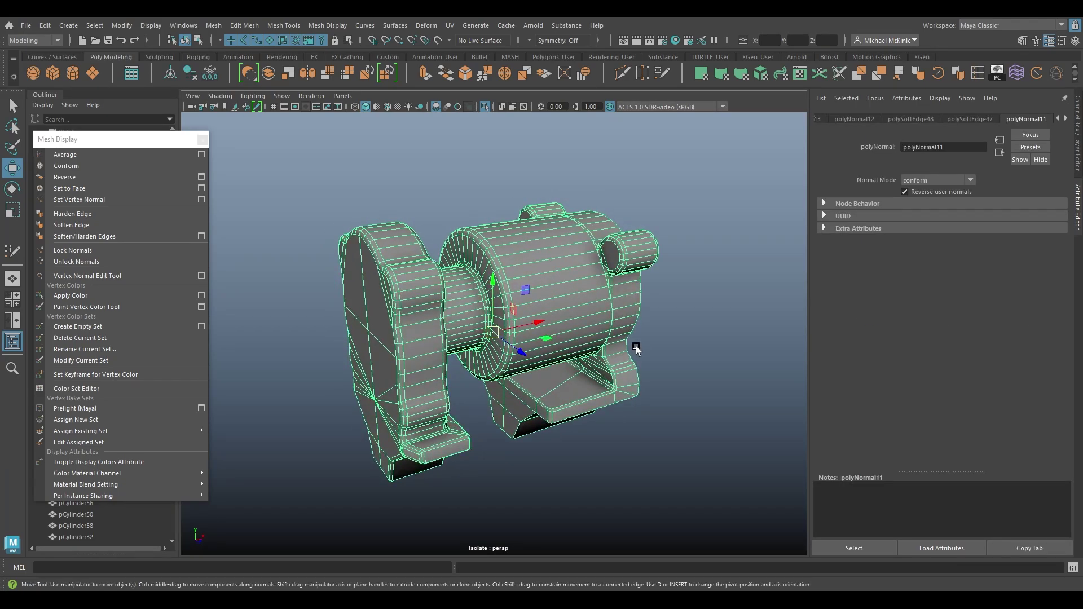
pyautogui.click(689, 355)
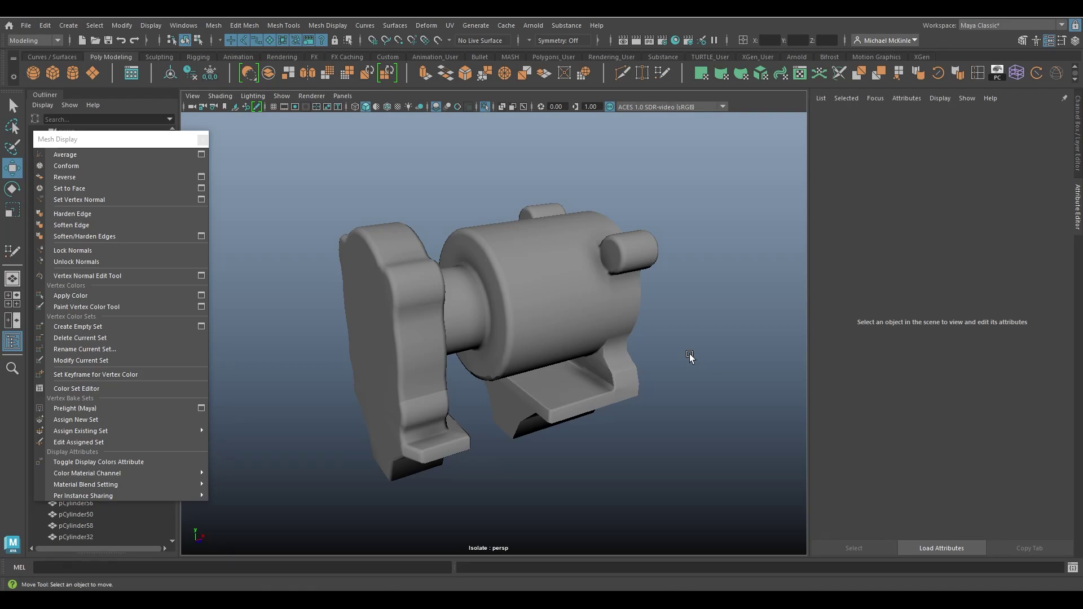